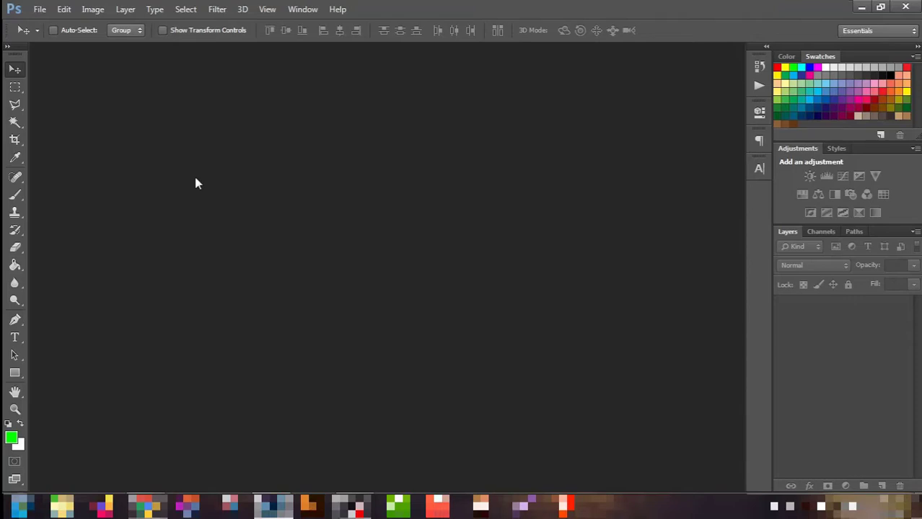
- Create a 3000 × 3000 px, 300 ppi RGB document with a white background via File > New
click(40, 10)
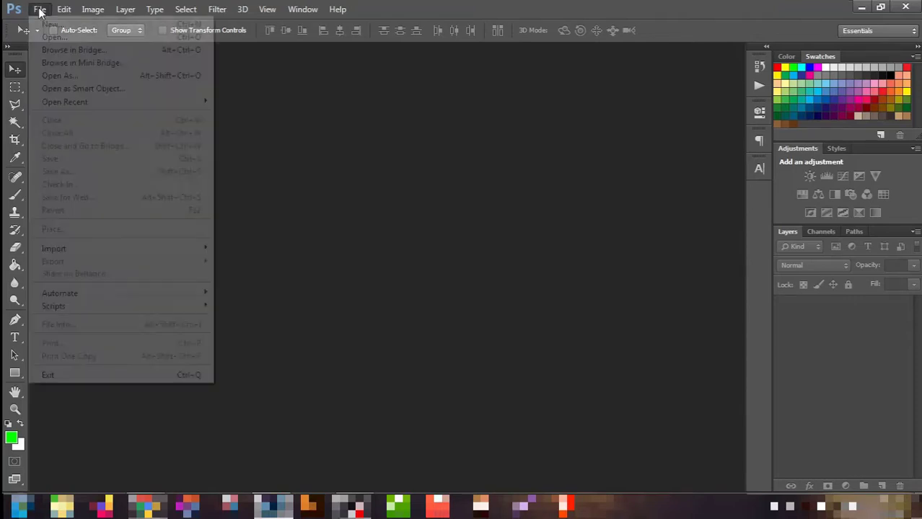
click(43, 25)
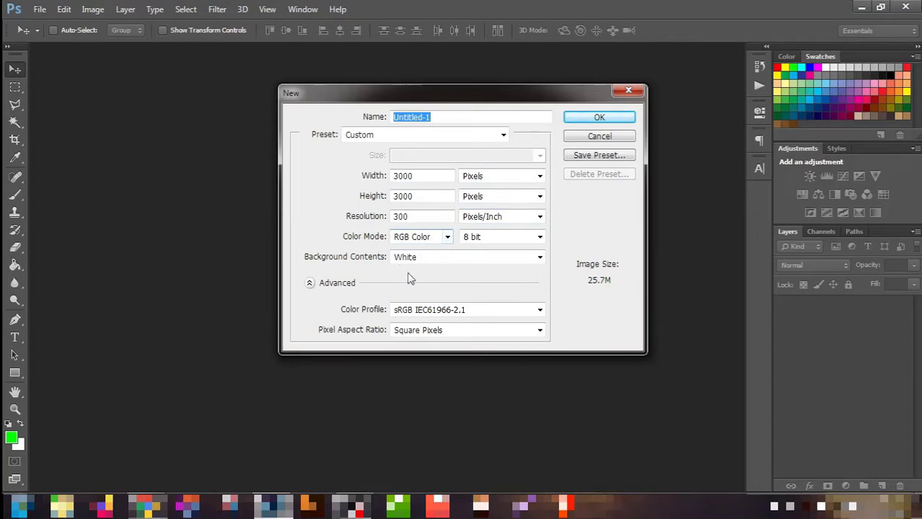
click(575, 119)
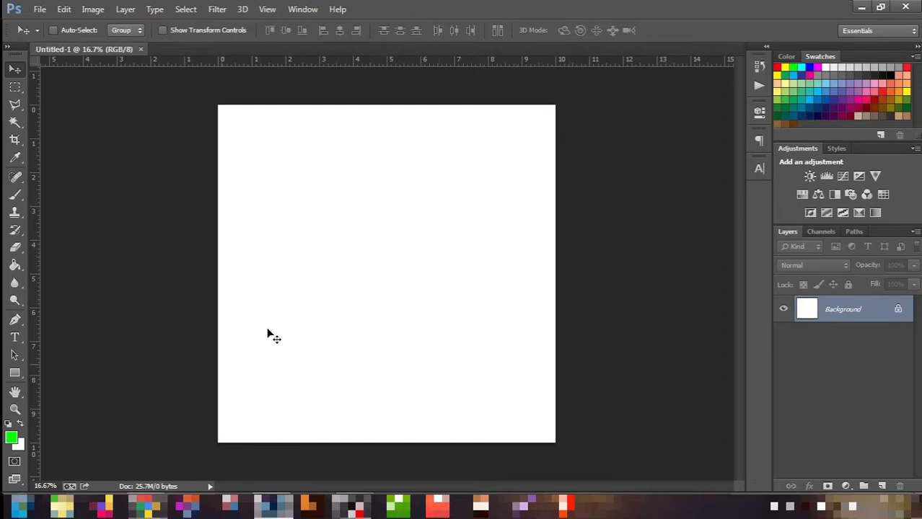
- Replace the 'happy lady png' image search with a search for 'wealthy woman'
click(148, 507)
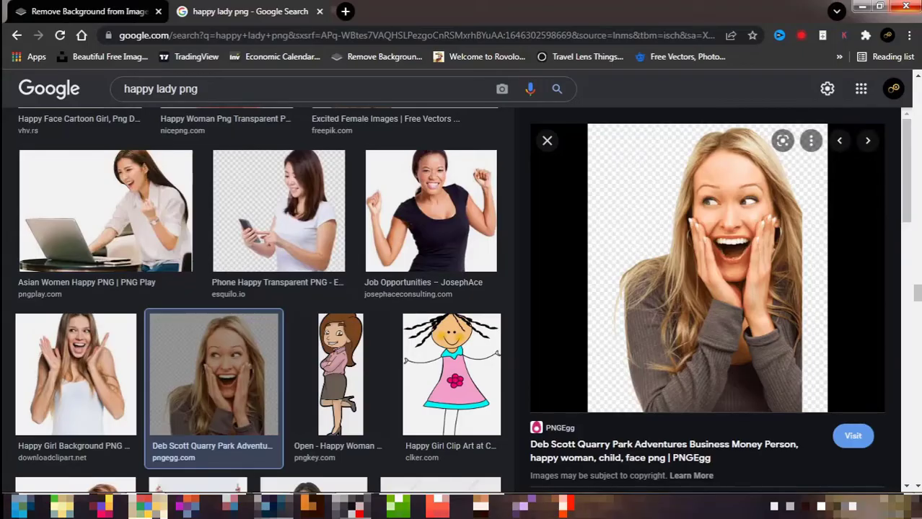
triple_click(190, 89)
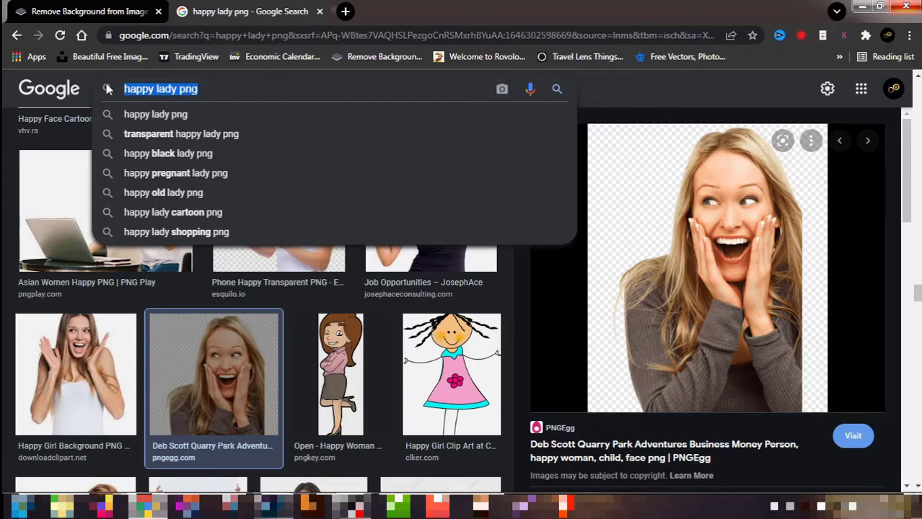
key(BackSpace)
text(wea)
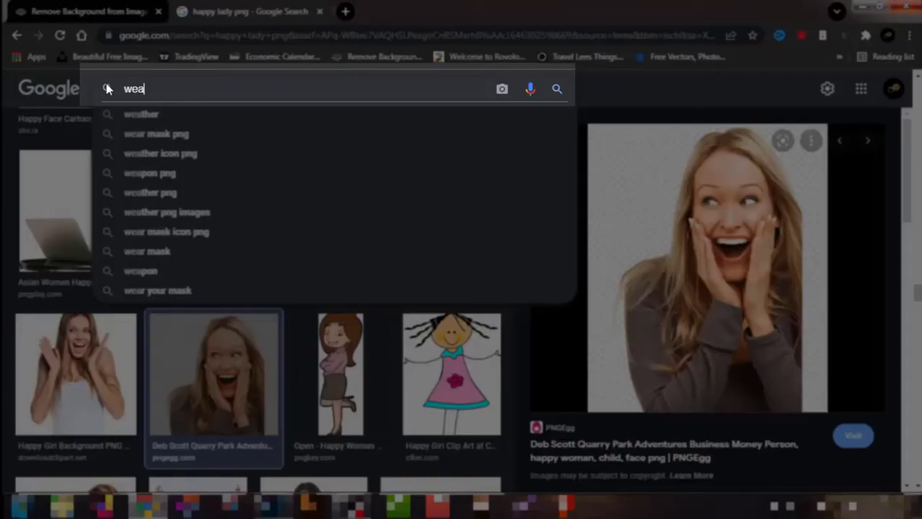
text(lth)
key(Escape)
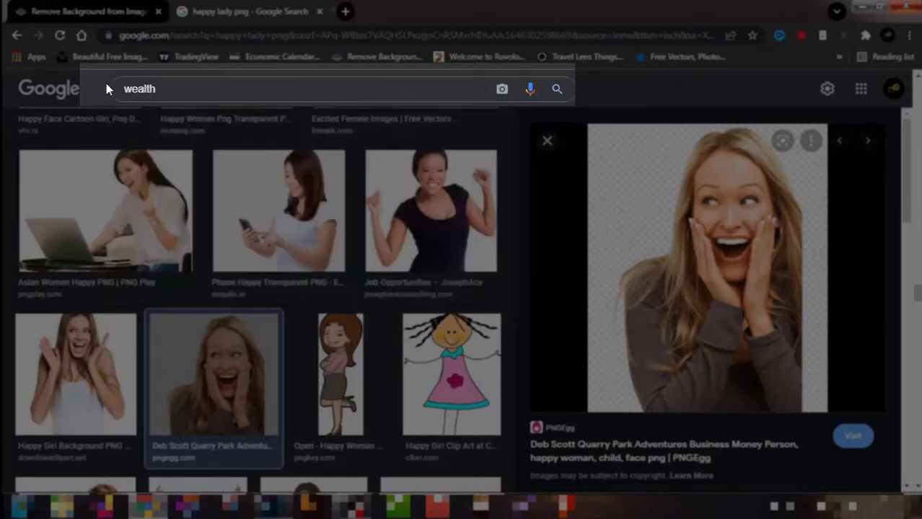
click(170, 91)
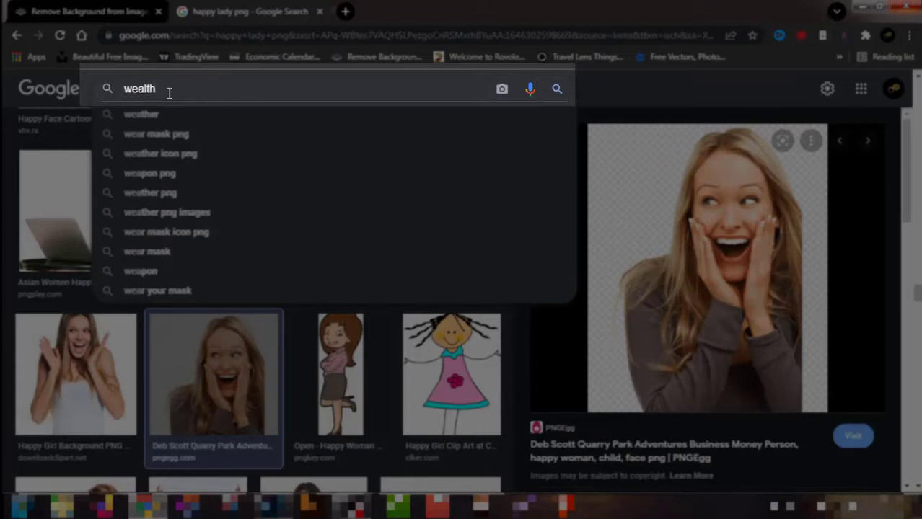
text(y)
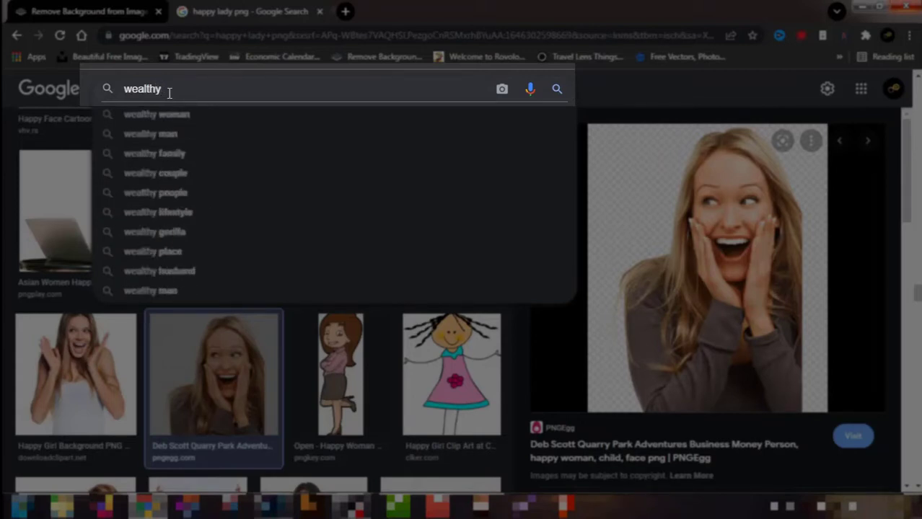
click(172, 120)
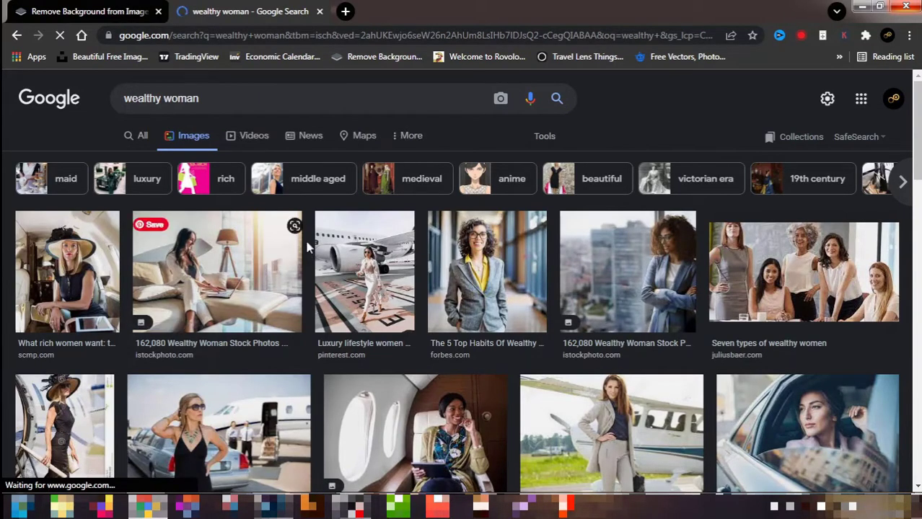
- Scroll the results and preview the photo of the woman in orange aboard a private jet
scroll(308, 247, down, 2)
scroll(308, 247, down, 2)
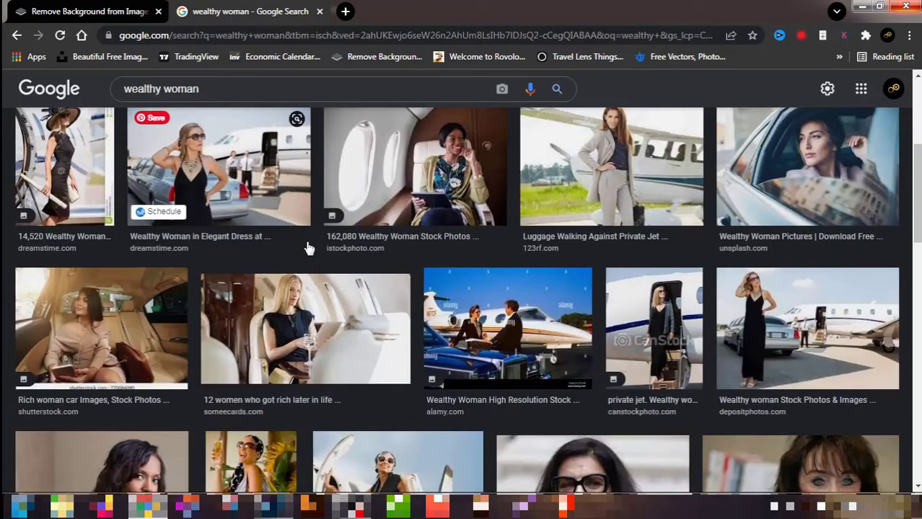
scroll(308, 247, down, 3)
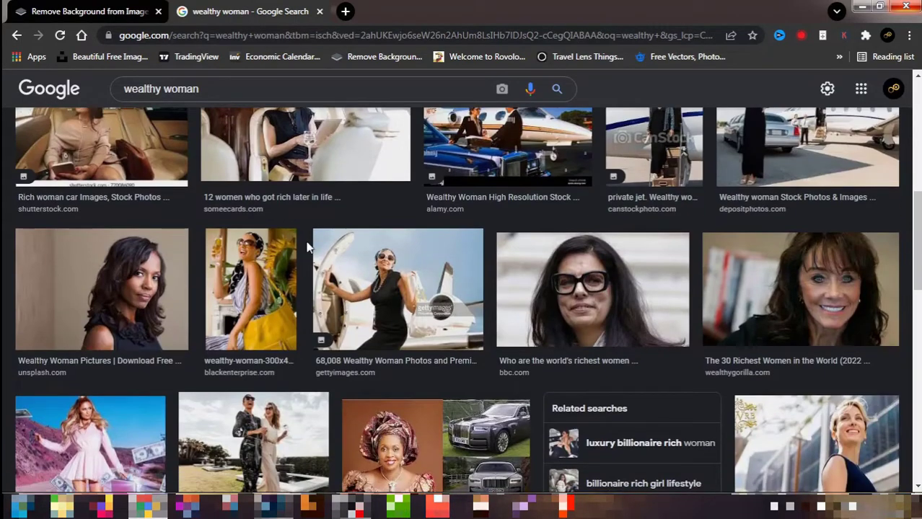
scroll(308, 247, down, 3)
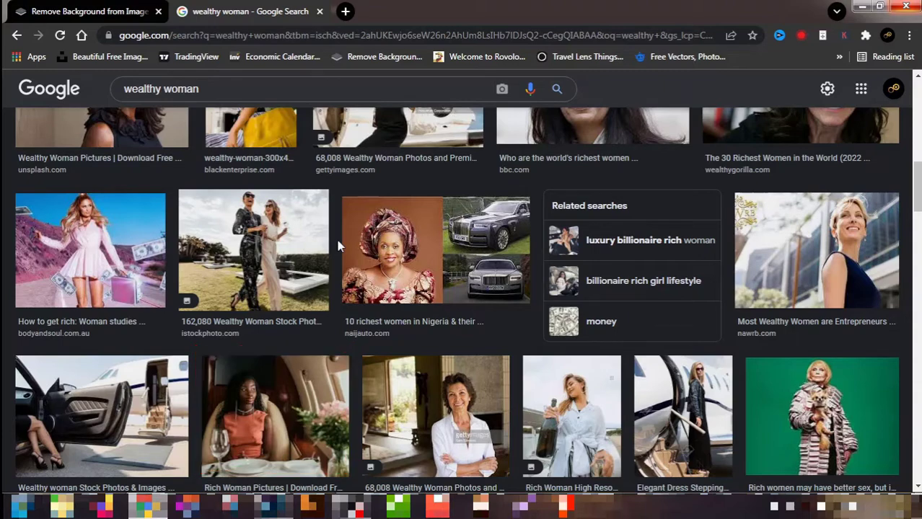
scroll(337, 239, down, 2)
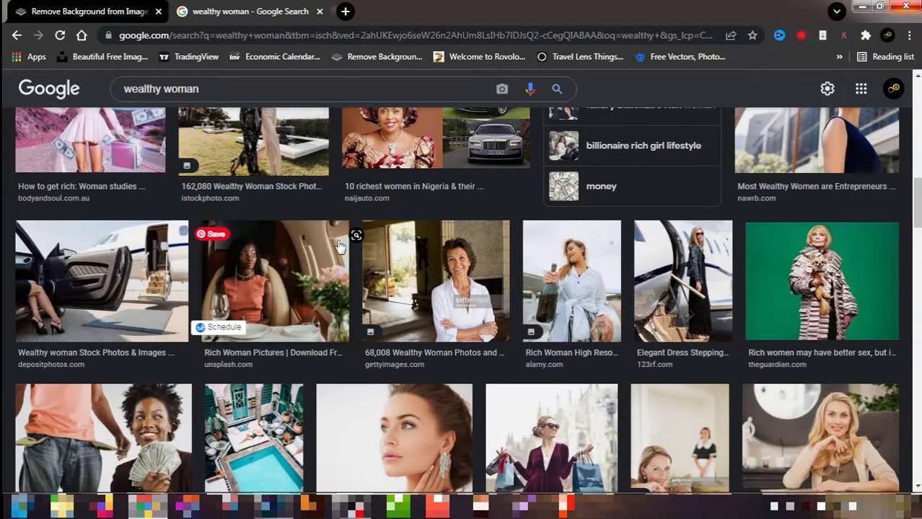
click(302, 275)
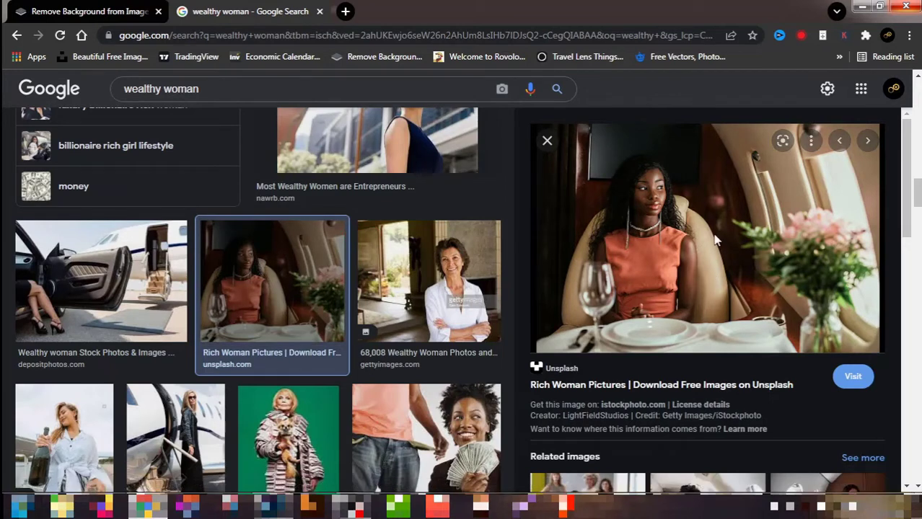
- Save the previewed image as a JPEG into the Downloads folder
mouse_move(716, 240)
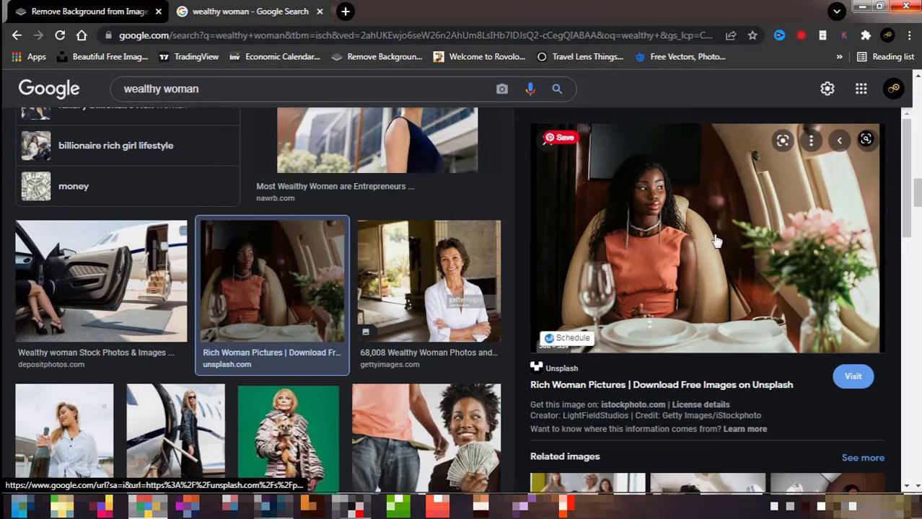
right_click(671, 236)
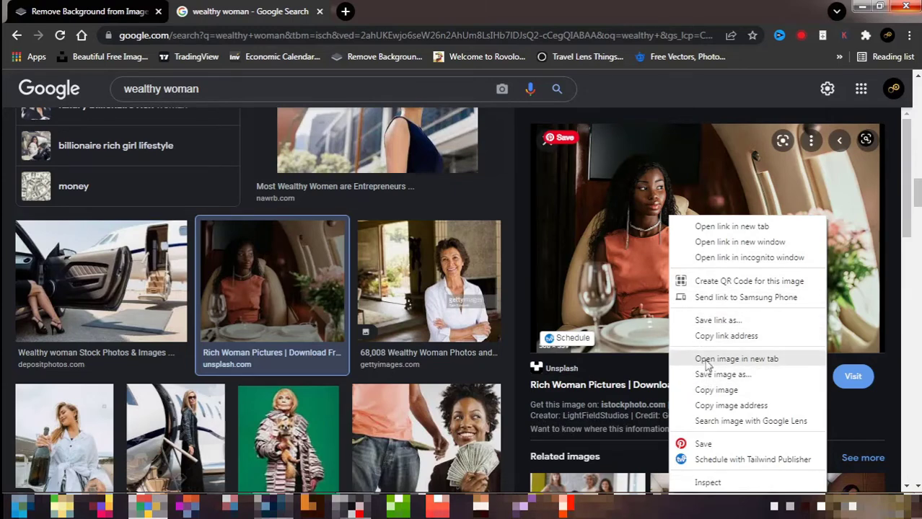
click(708, 388)
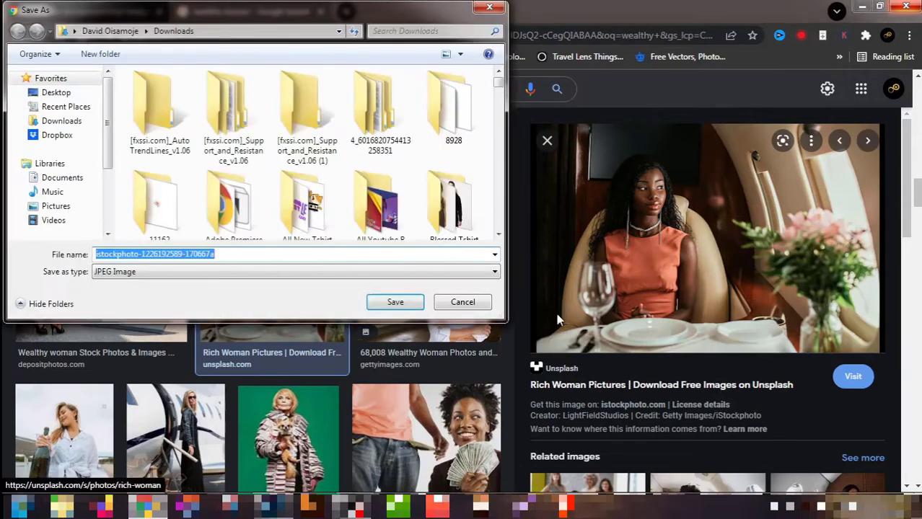
click(390, 305)
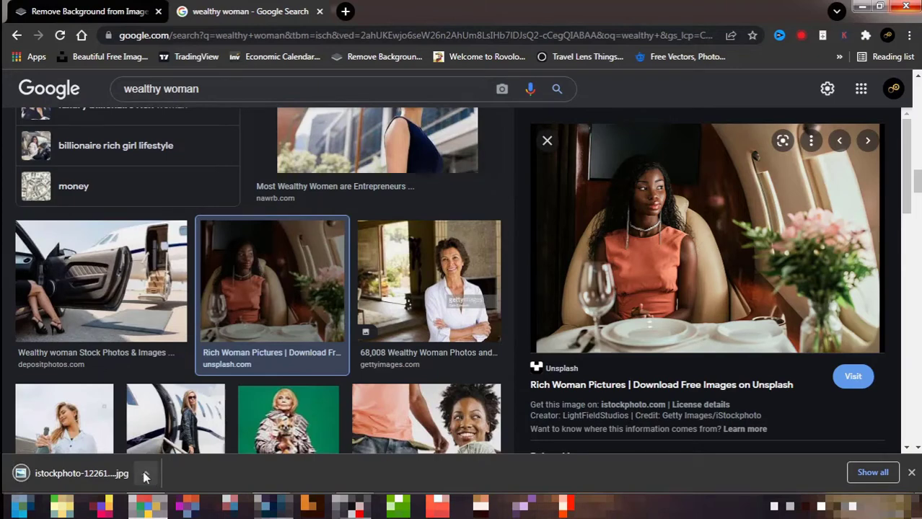
- Show the downloaded photo in its Explorer folder and rename it 'Rich Black Lady'
click(144, 473)
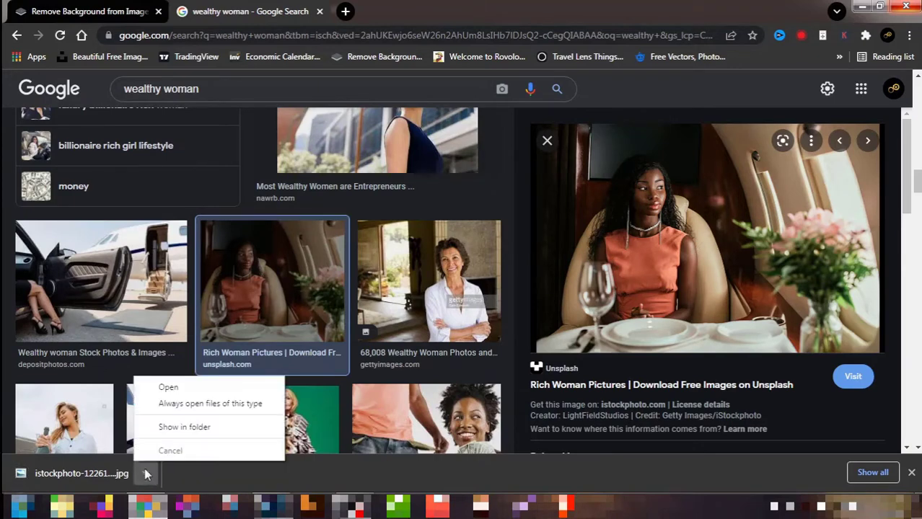
click(167, 433)
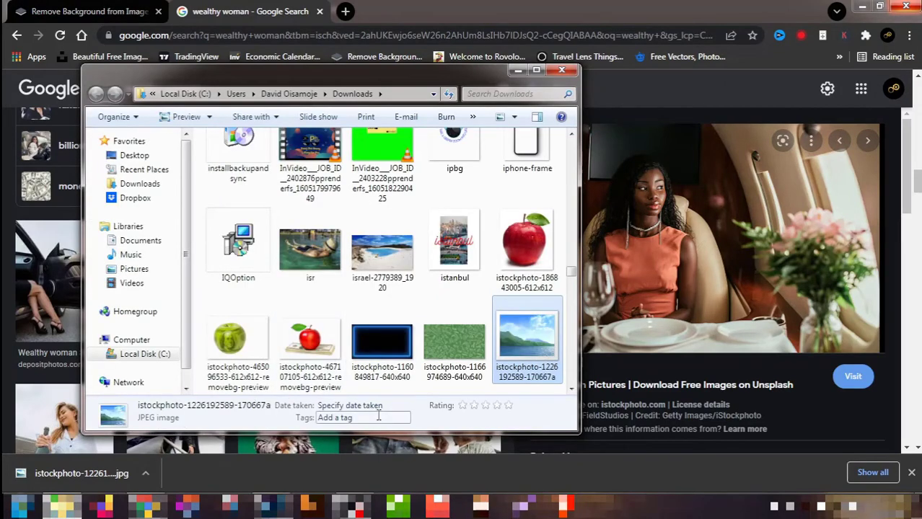
click(528, 371)
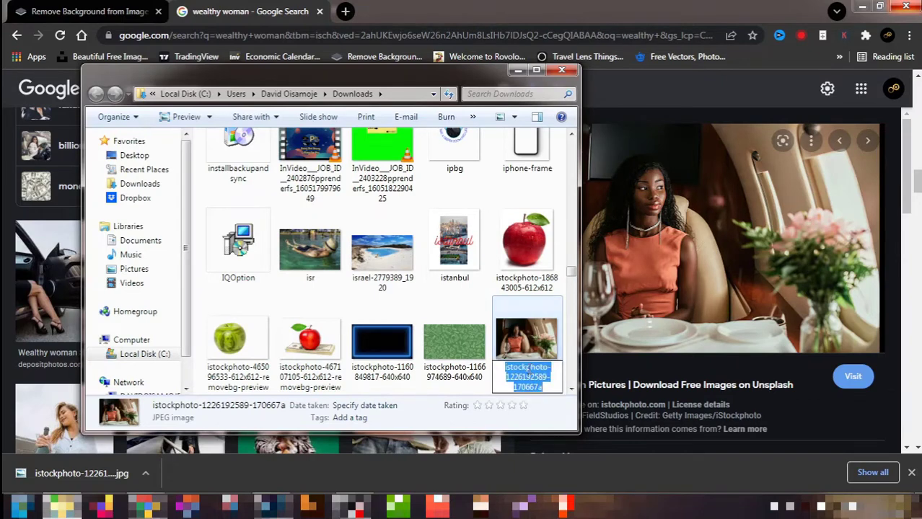
key(BackSpace)
text(Ri)
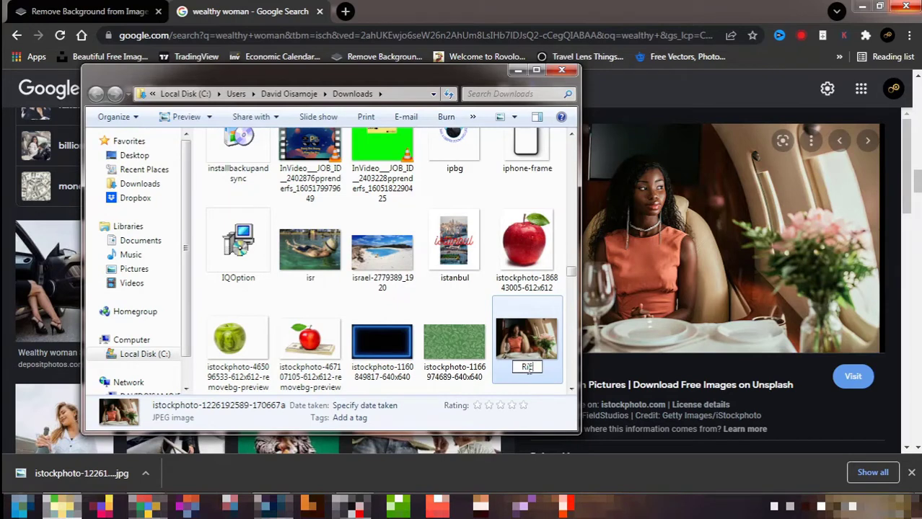
text(ch Black Lady)
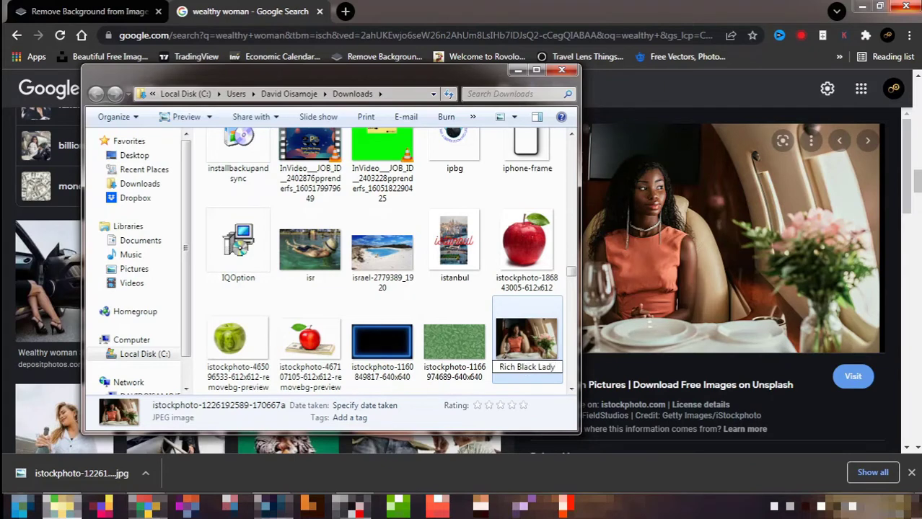
key(Return)
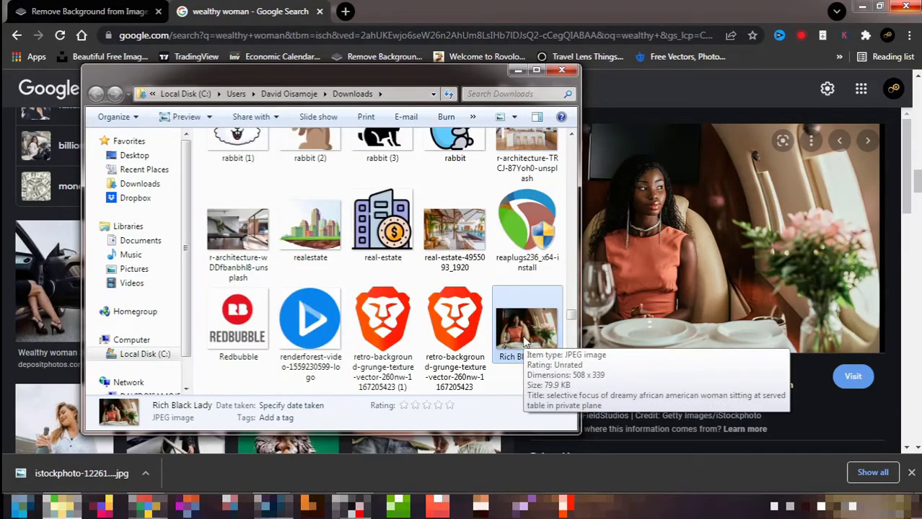
- Drag the Rich Black Lady JPEG onto the canvas and scale it to about 898% to fill the square
drag(527, 324, 357, 334)
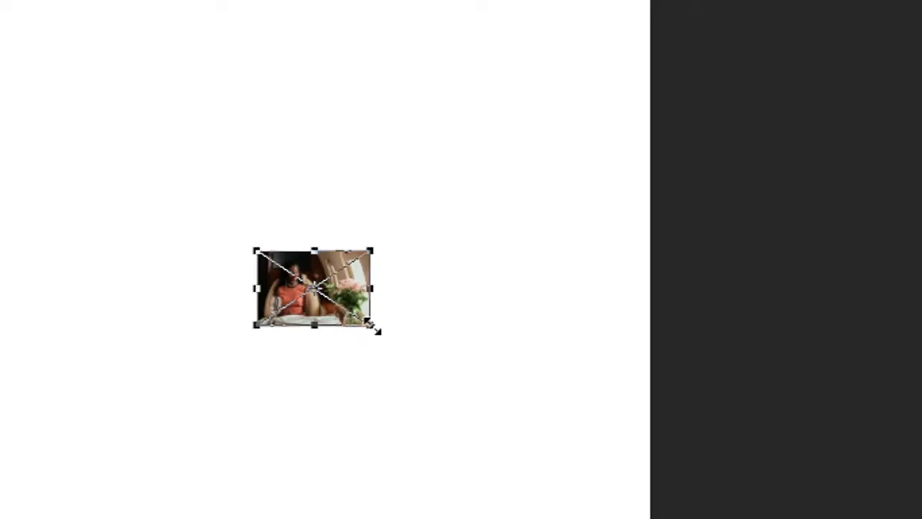
drag(373, 329, 612, 518)
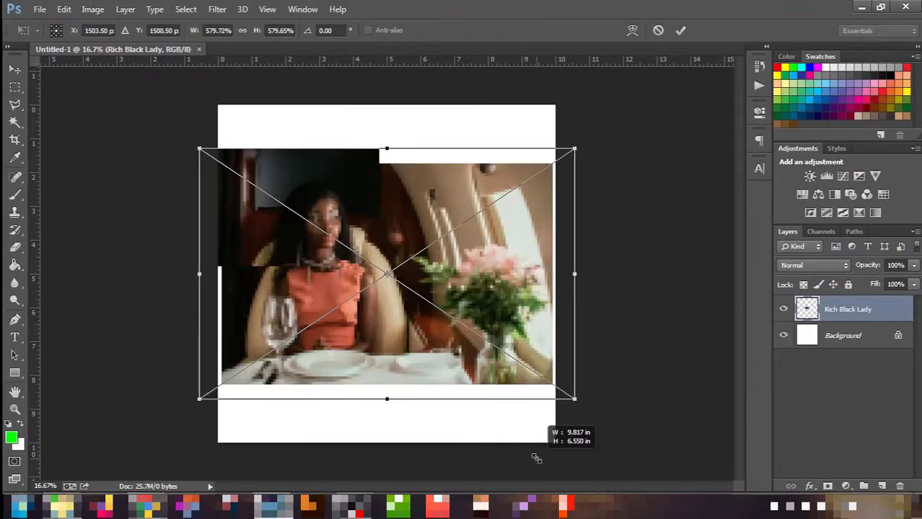
drag(536, 459, 584, 499)
drag(624, 431, 642, 445)
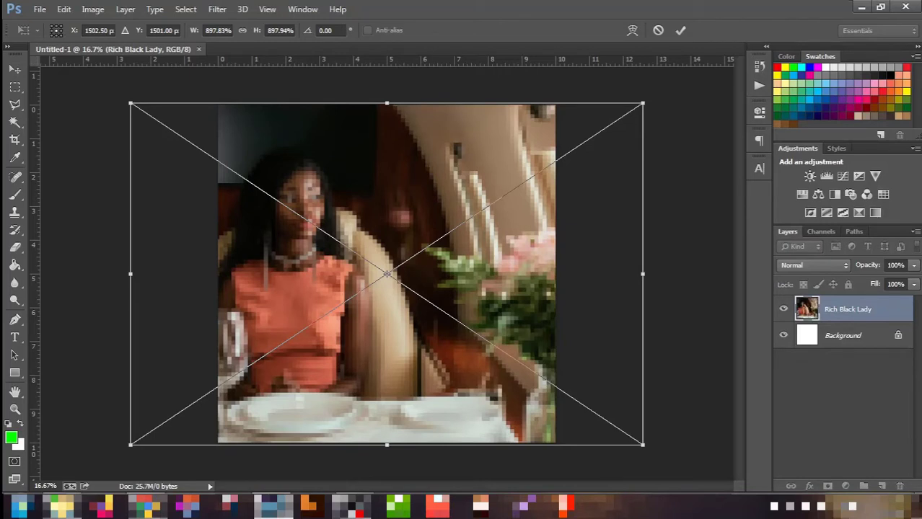
key(v)
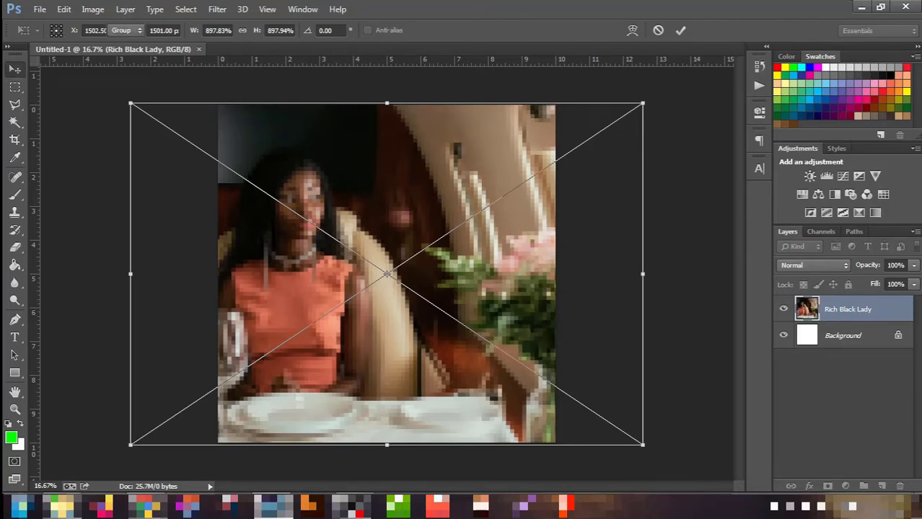
key(Return)
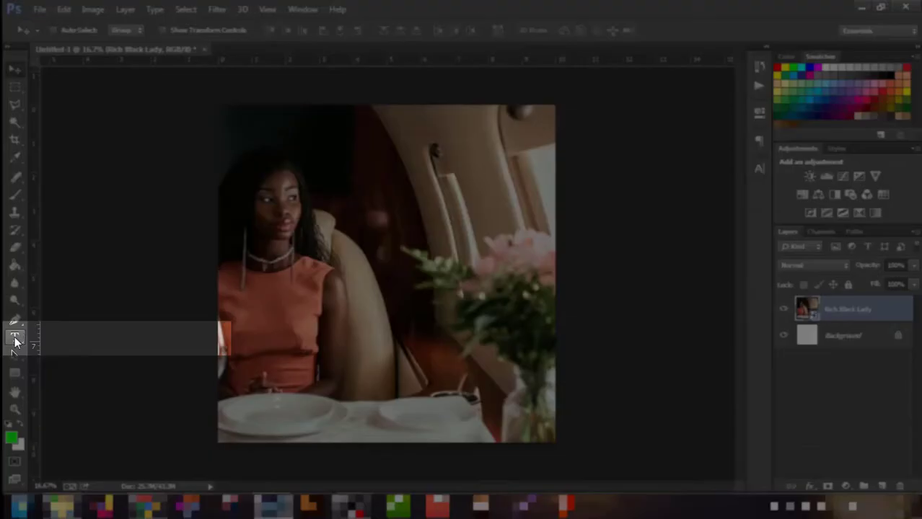
- Add a small yellow Bebas Neue text layer on the plate near the bottom of the photo
click(14, 338)
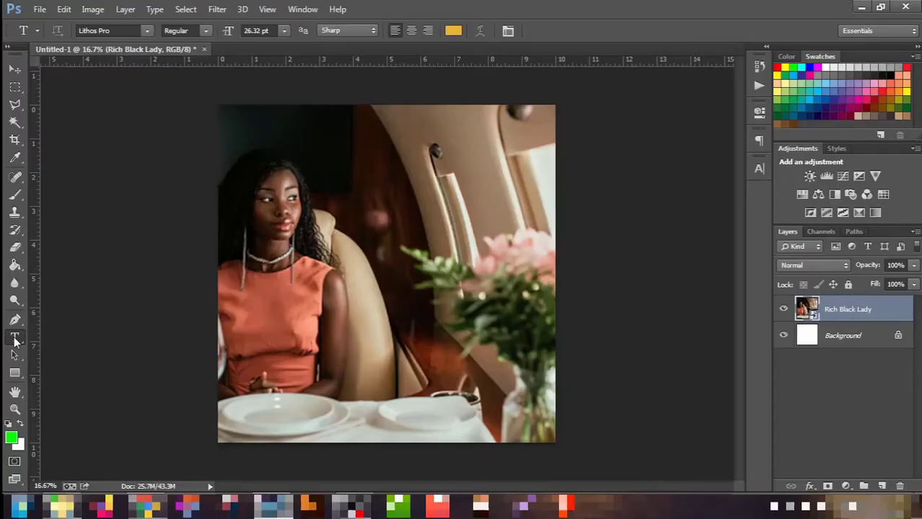
click(260, 408)
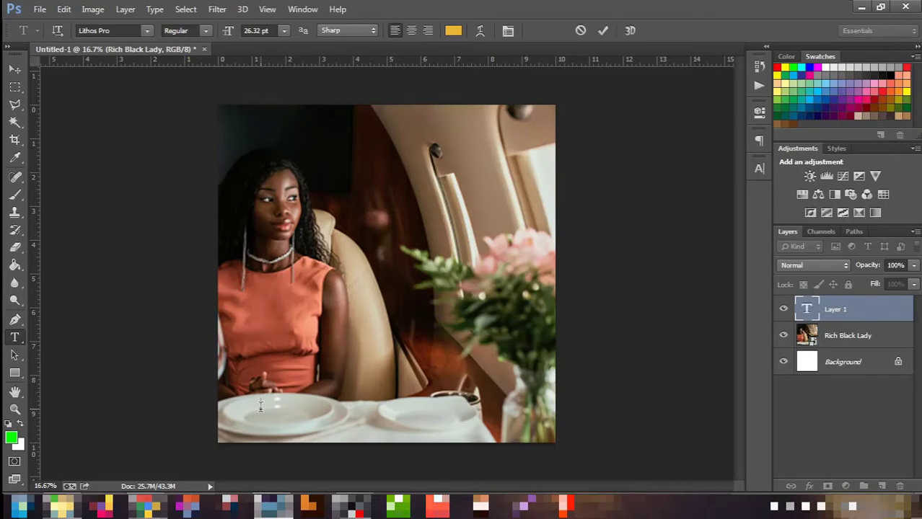
text(Rich)
key(BackSpace)
key(BackSpace)
key(BackSpace)
key(BackSpace)
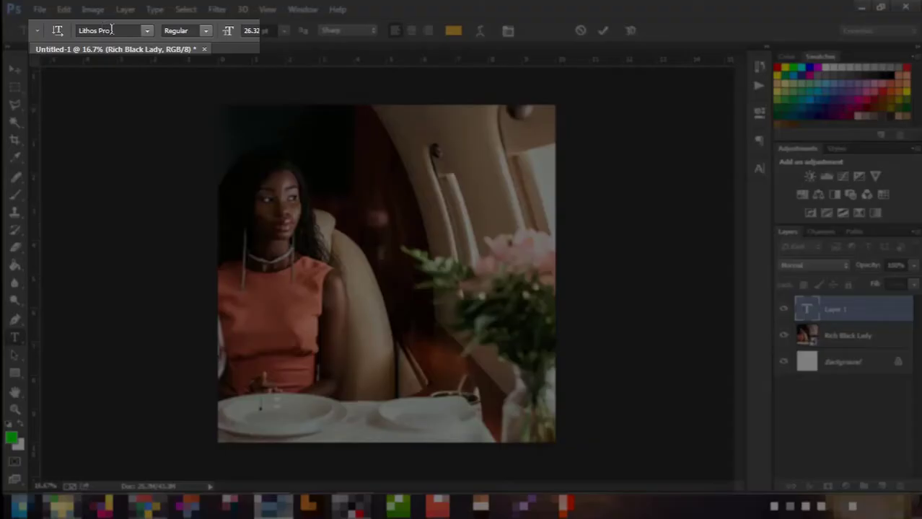
click(112, 29)
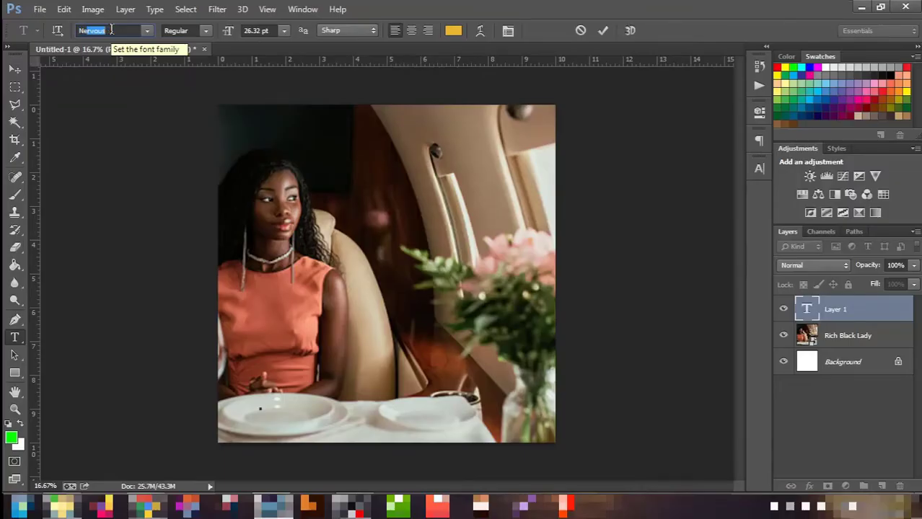
click(146, 30)
click(162, 186)
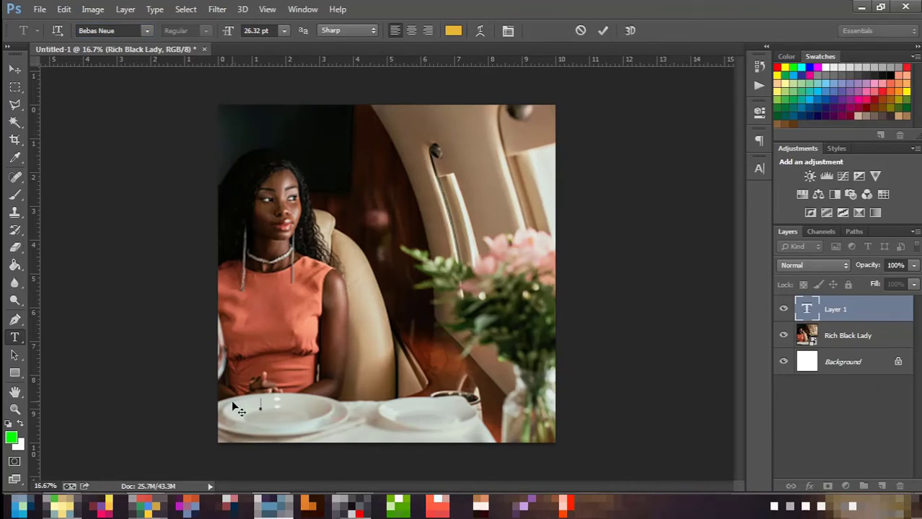
text(Rich Black)
click(14, 69)
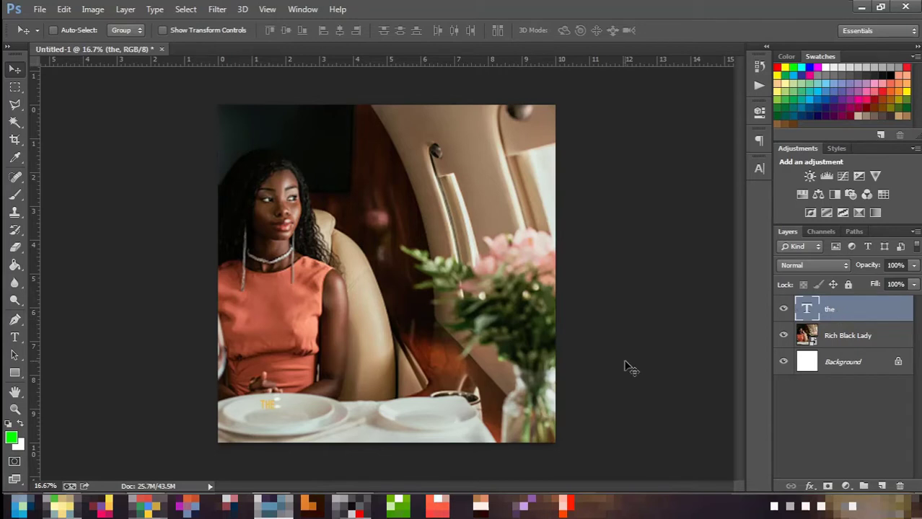
- Scale the text up with Free Transform and move it up over the woman's orange dress
key(ctrl+t)
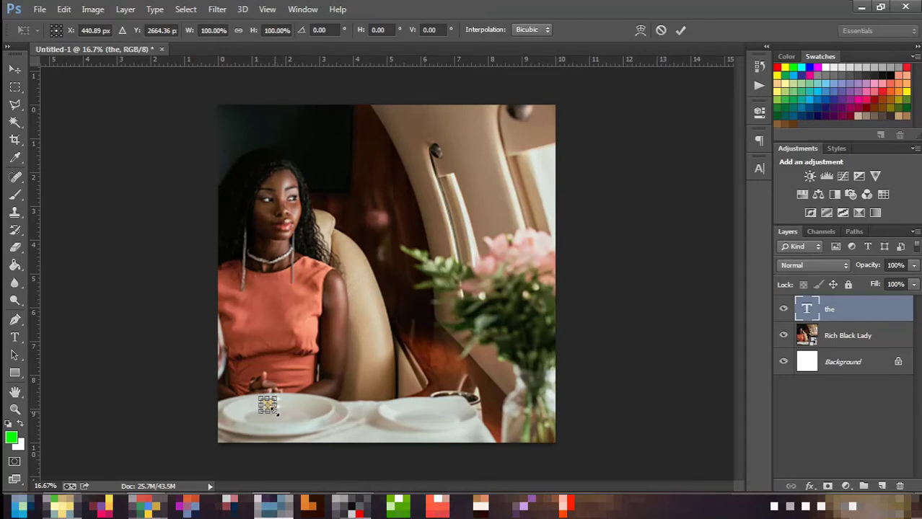
drag(275, 412, 319, 429)
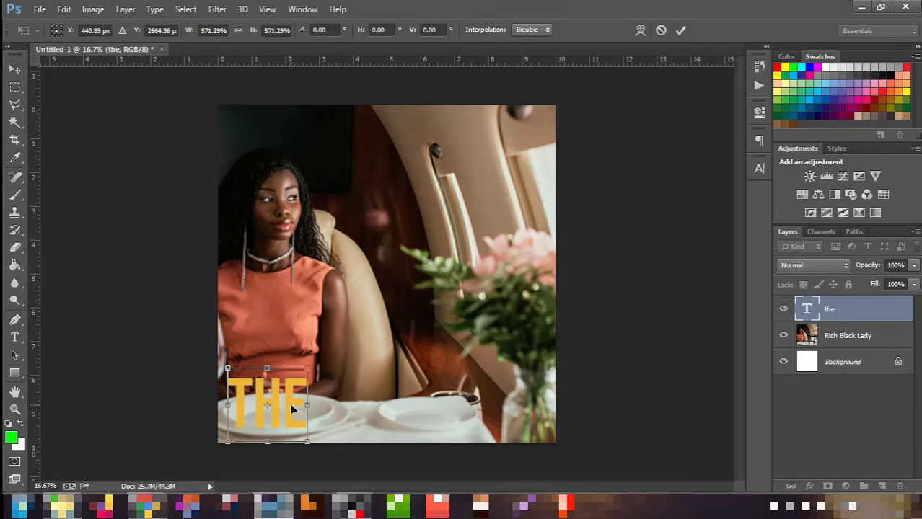
drag(289, 403, 289, 359)
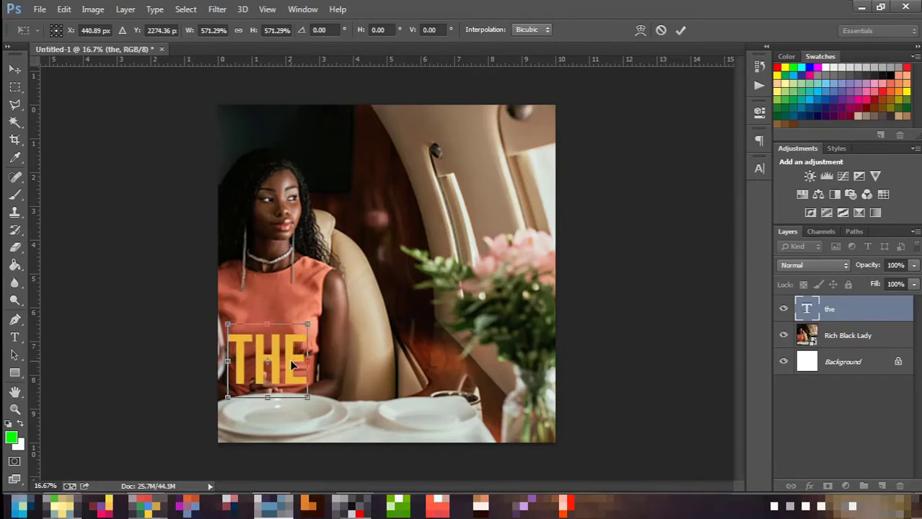
key(Return)
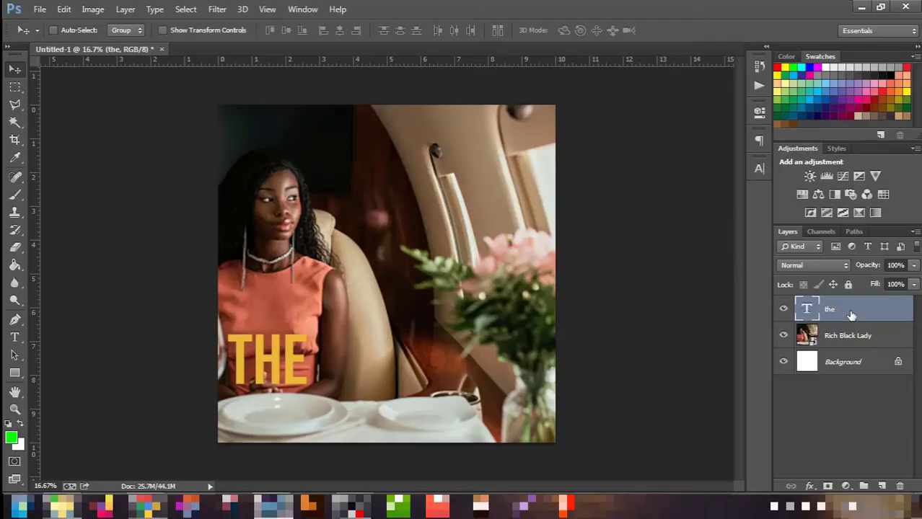
- Open the text layer's Layer Style and enable Color Overlay
key(h)
double_click(894, 310)
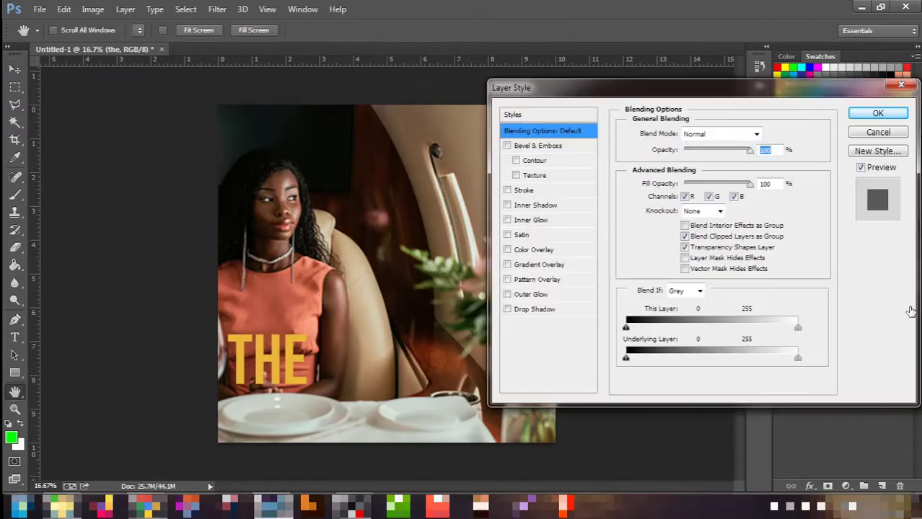
click(534, 249)
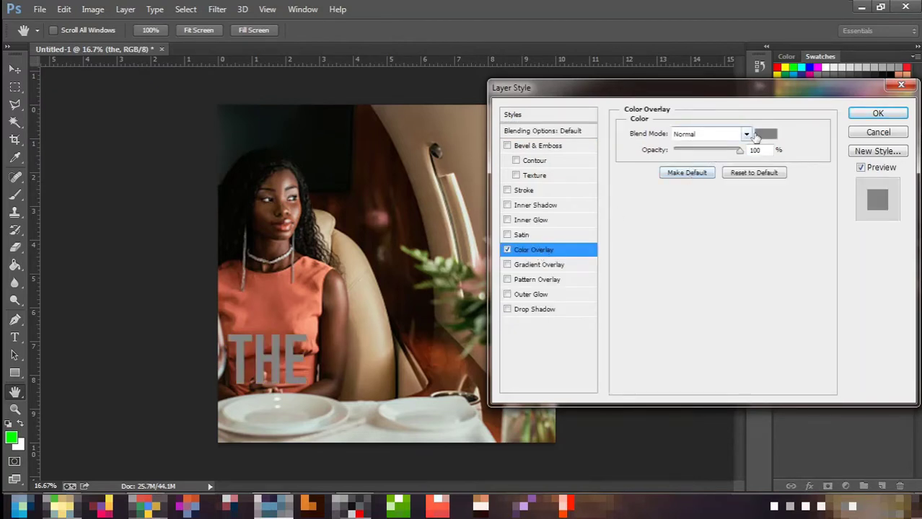
drag(668, 89, 730, 92)
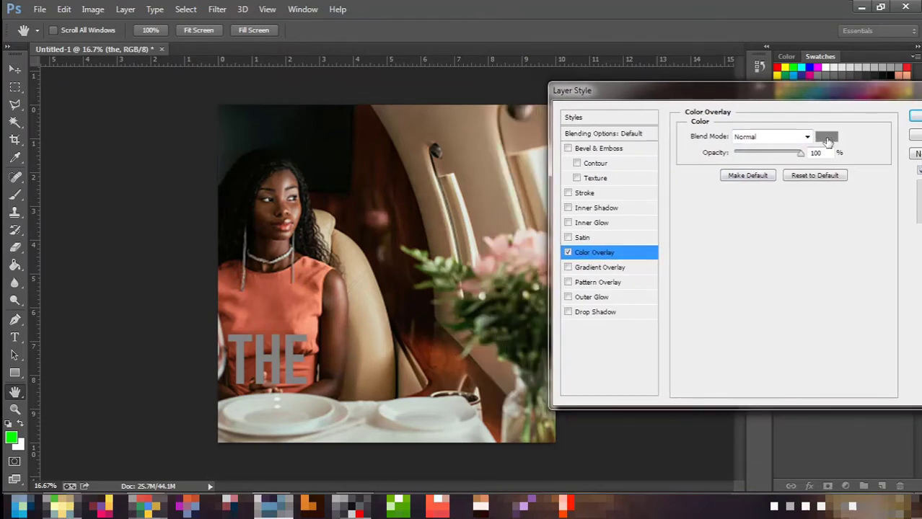
- Sample the light tablecloth colour #cbd6ce as the overlay colour and apply the style
click(826, 139)
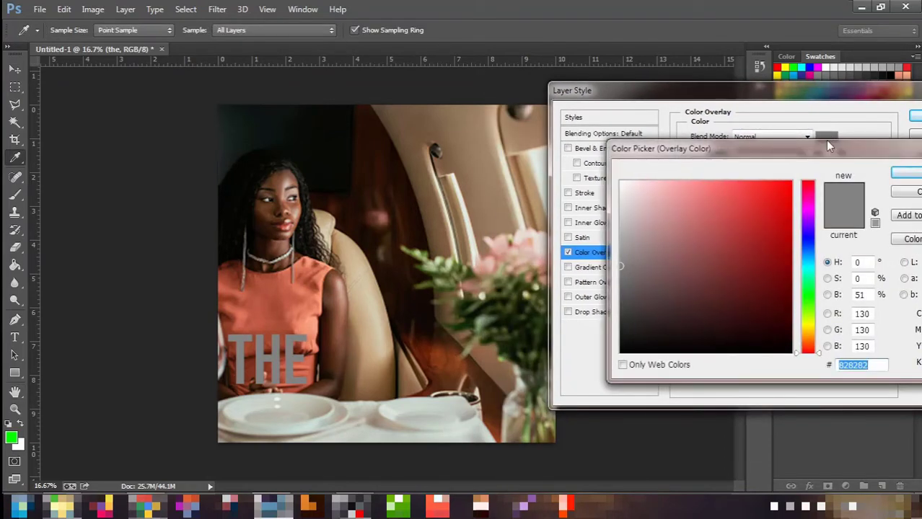
click(523, 296)
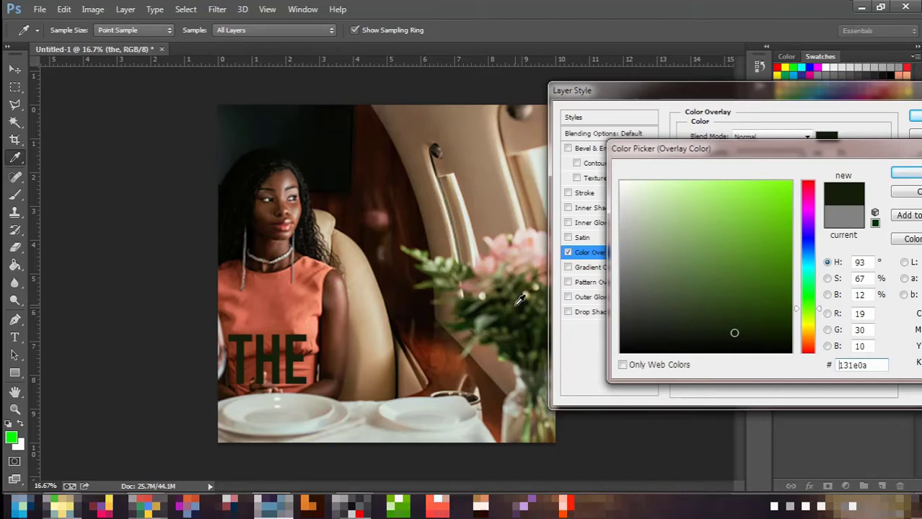
click(517, 301)
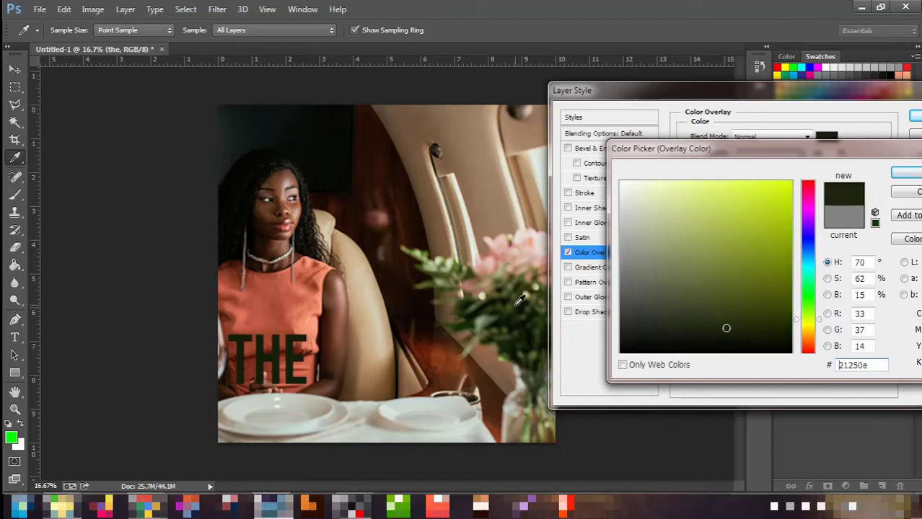
click(308, 297)
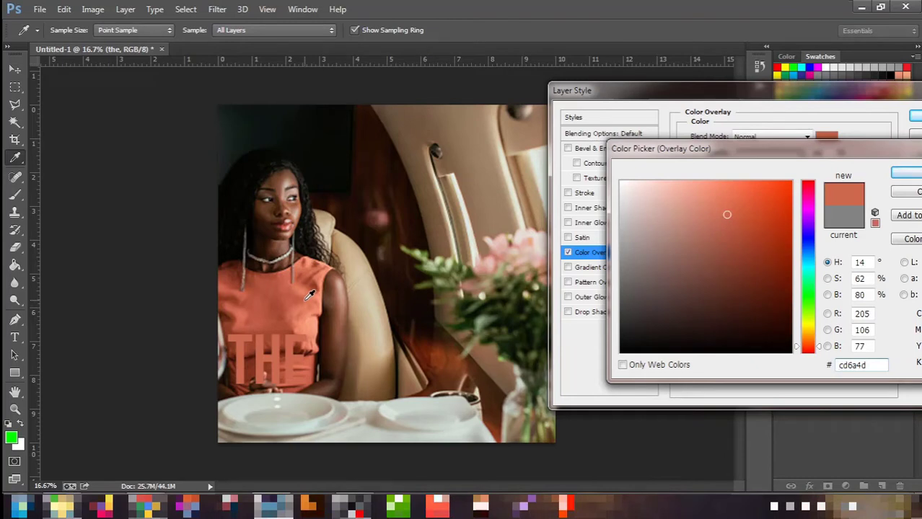
click(386, 195)
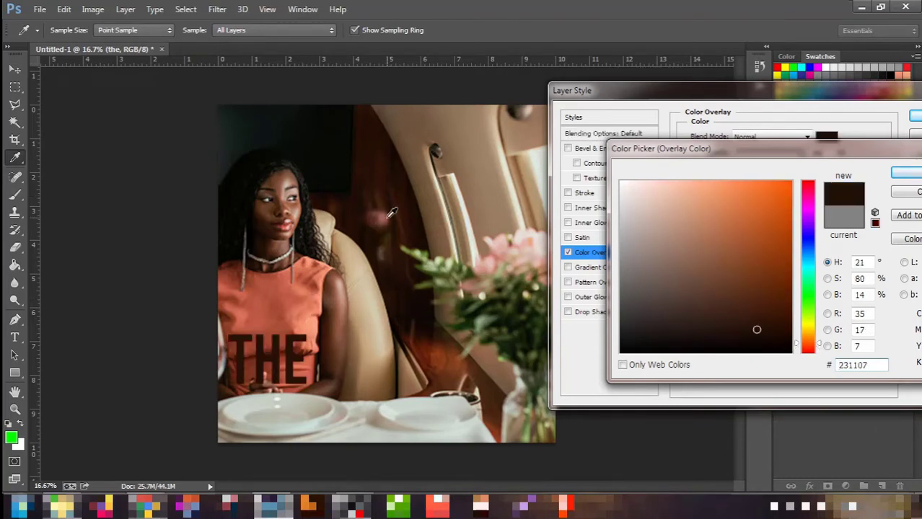
click(390, 210)
click(496, 173)
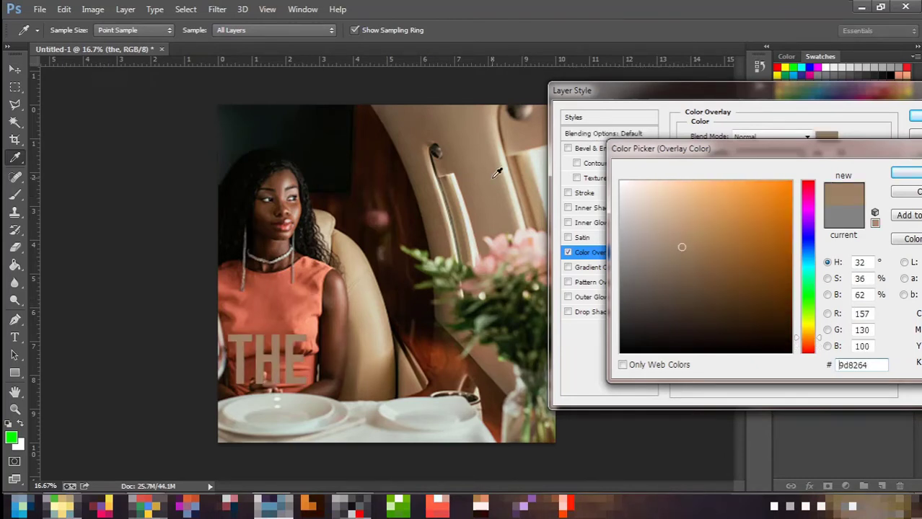
click(417, 405)
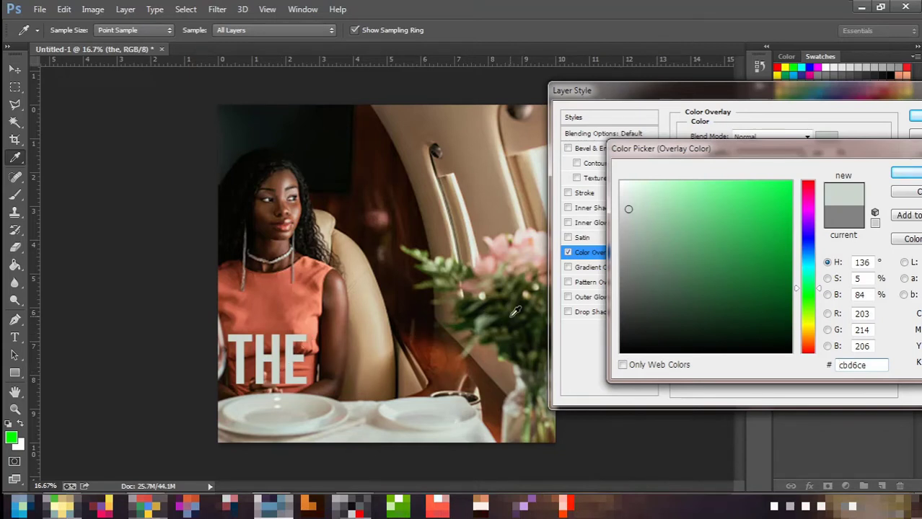
click(910, 176)
click(915, 117)
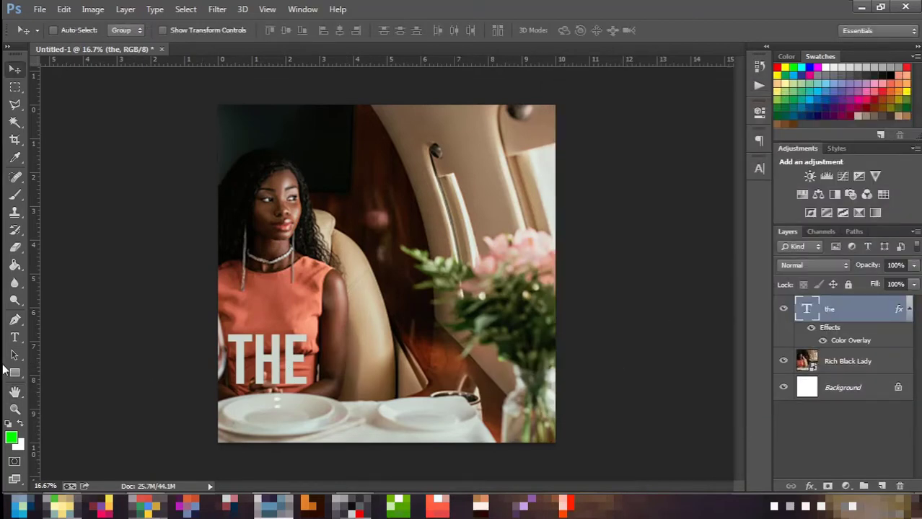
- Append ' ROAD TO' after THE in the grey text layer and commit it
click(15, 337)
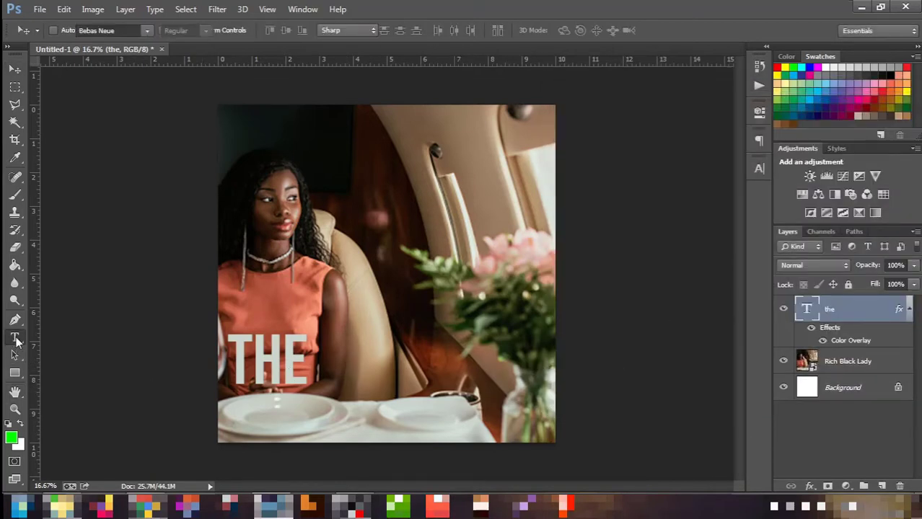
click(301, 352)
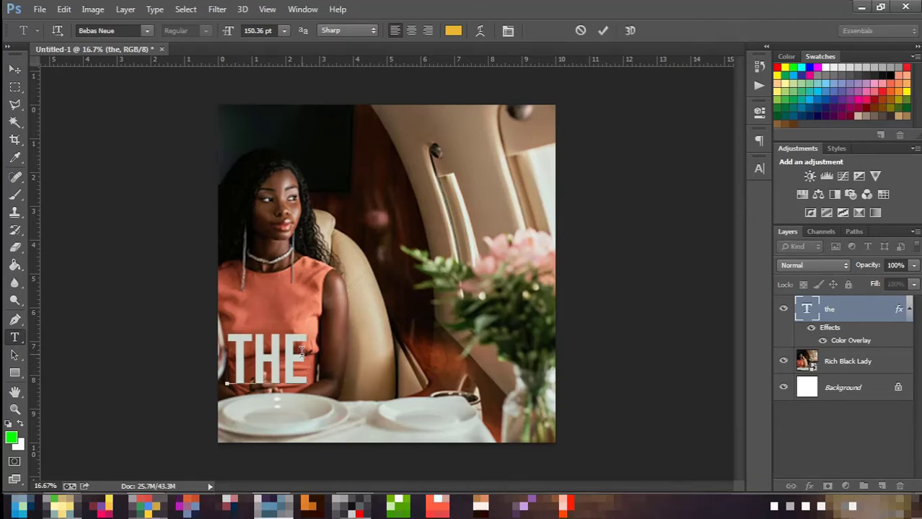
text(ROAD)
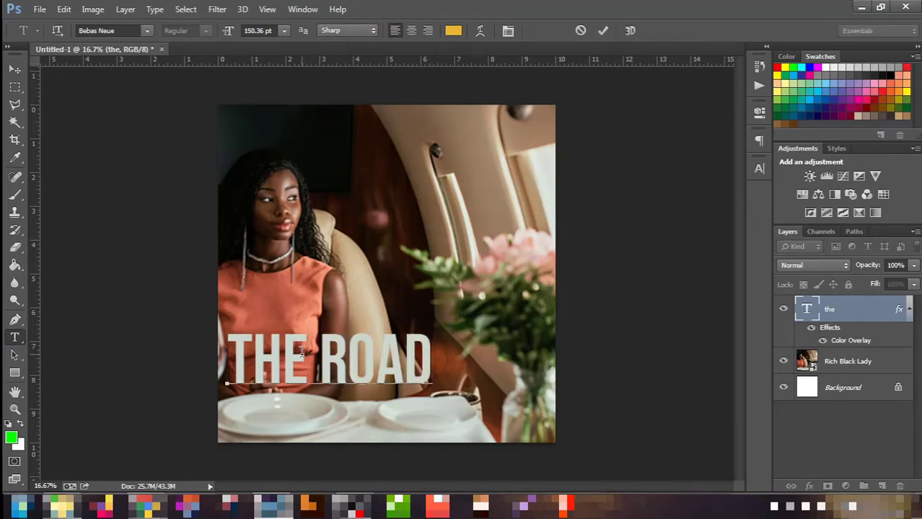
text( TO)
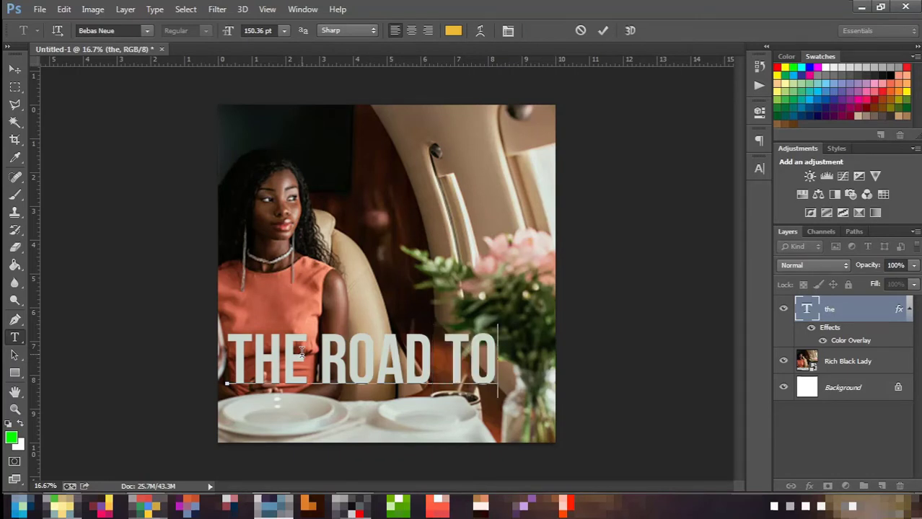
click(14, 69)
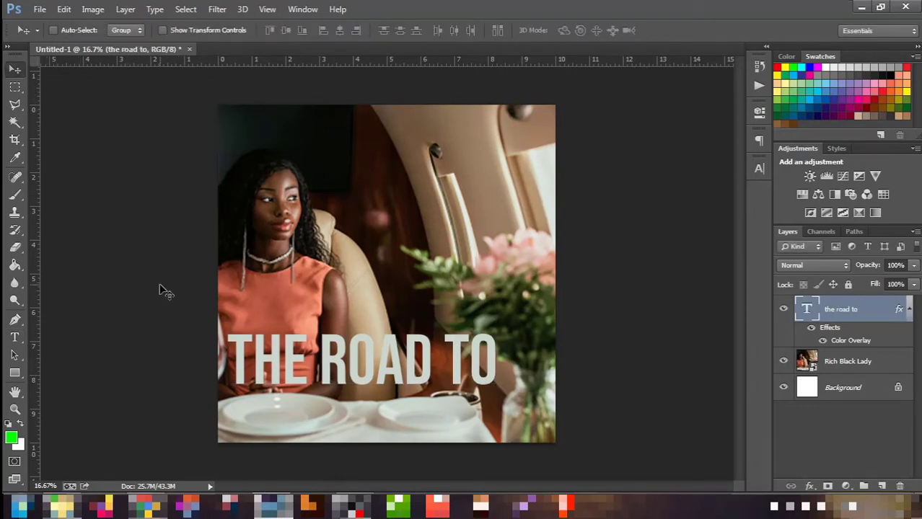
- Shift THE ROAD TO right, then Alt-drag a copy of it just below the original line
mouse_move(359, 361)
mouse_down()
mouse_move(353, 415)
mouse_move(355, 350)
mouse_move(413, 355)
mouse_up()
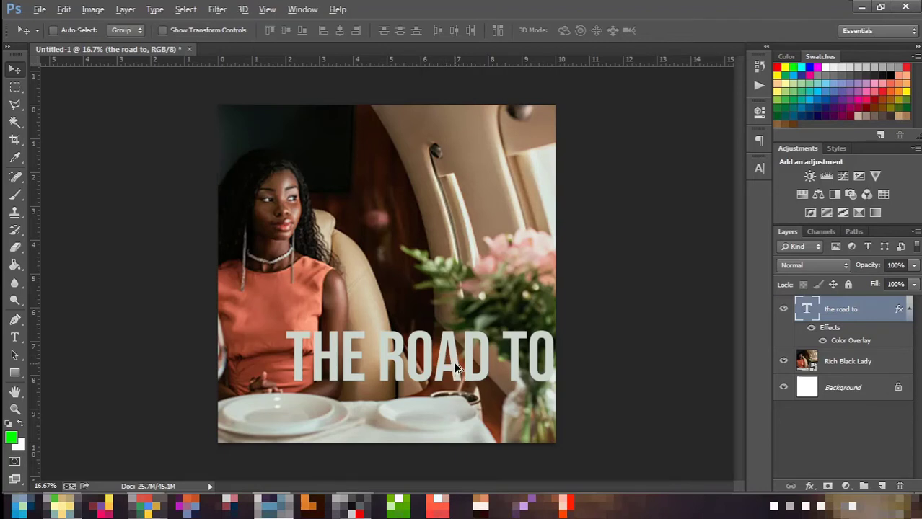
drag(455, 368, 455, 423)
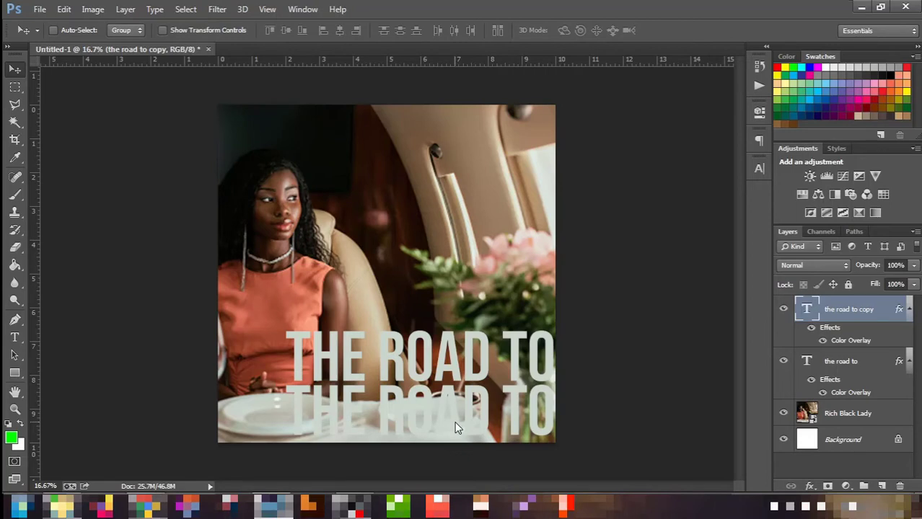
- Retype the lower duplicate line as 'WEALTH' and shift it right beneath THE ROAD TO
click(15, 340)
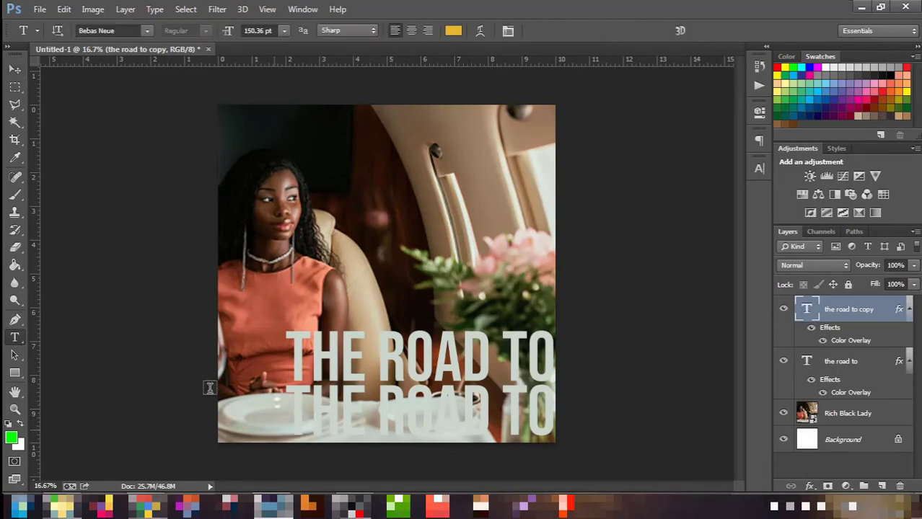
click(325, 416)
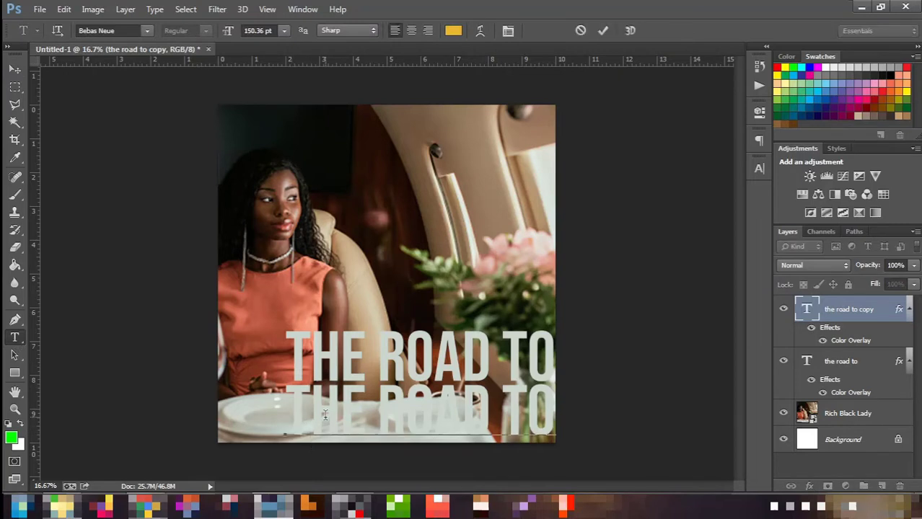
key(ctrl+a)
text(WEALTH)
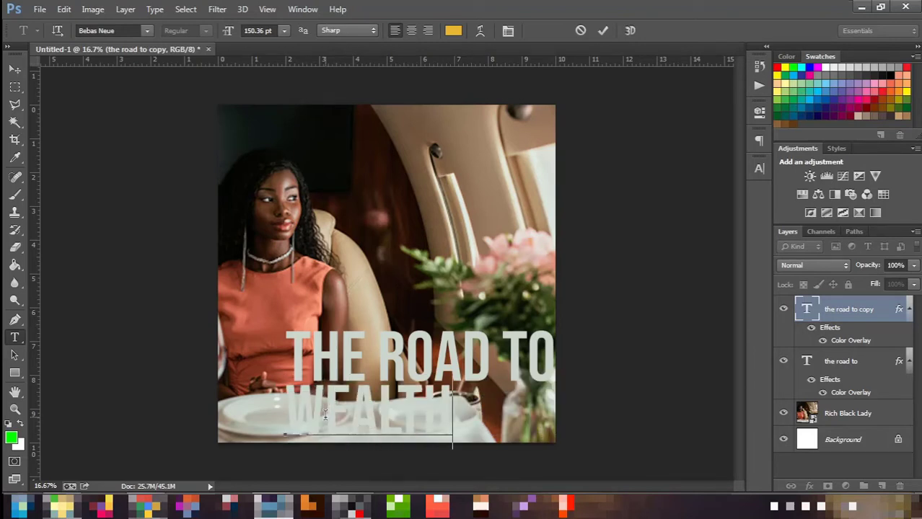
click(14, 69)
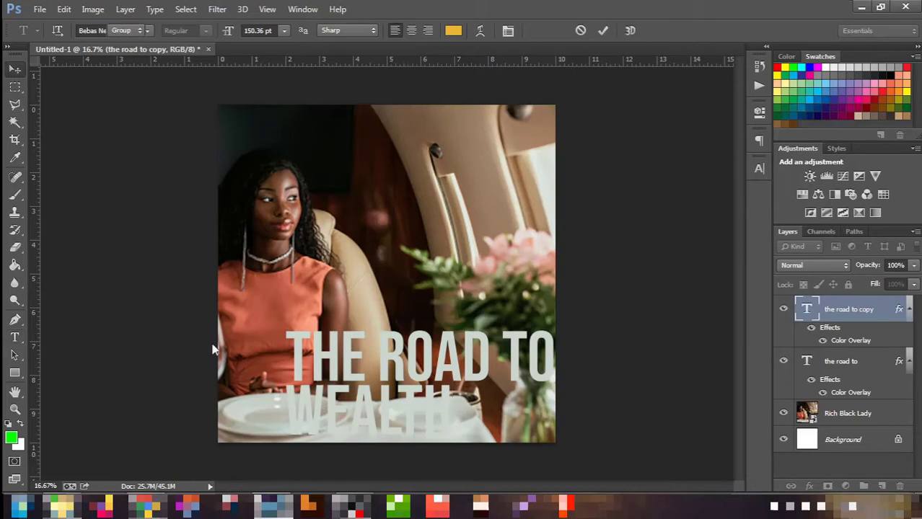
drag(362, 406, 463, 404)
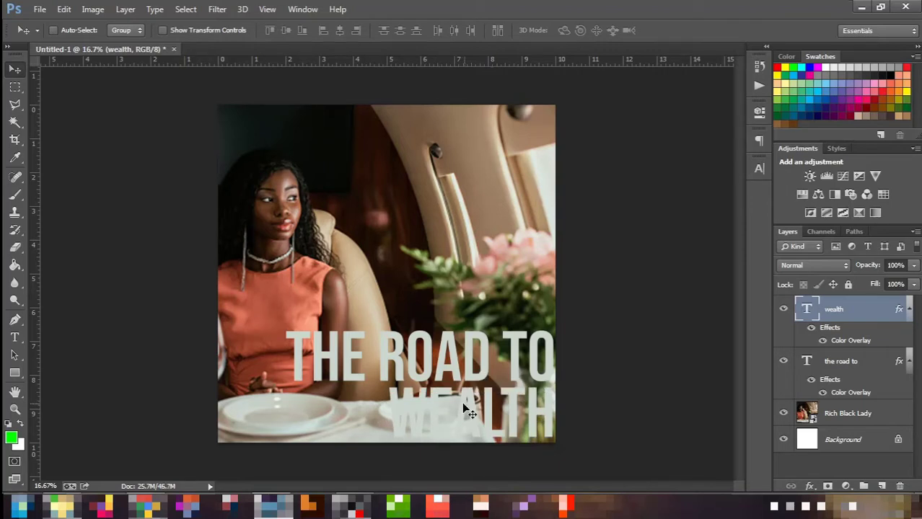
- Give WEALTH a Color Overlay of near-black dark green #0c1708 sampled from the photo
double_click(899, 310)
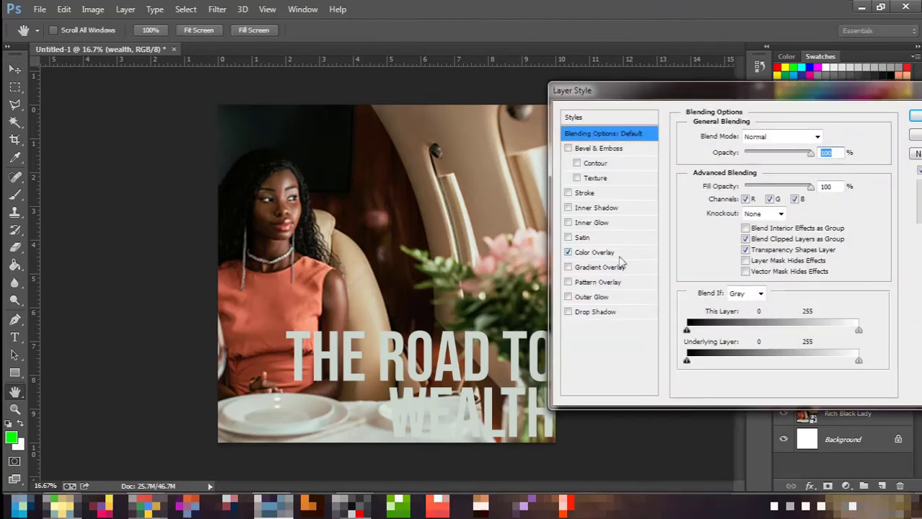
click(612, 253)
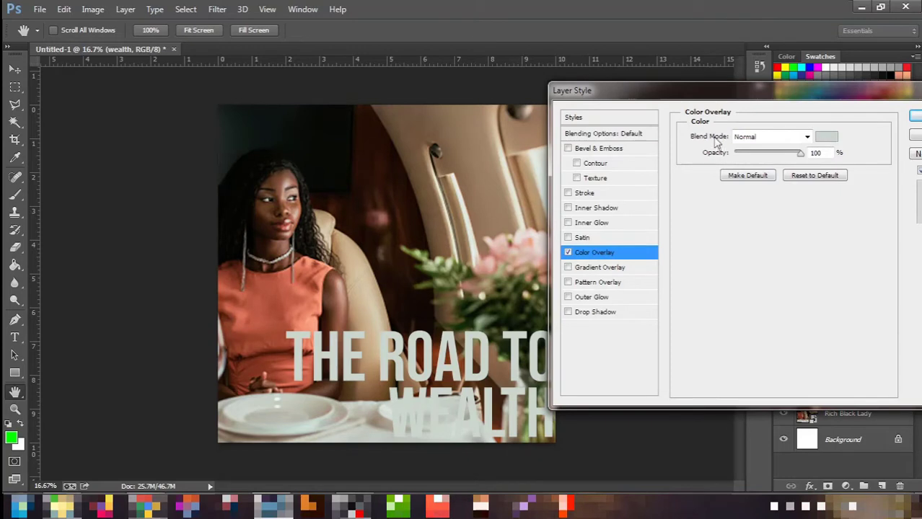
click(827, 137)
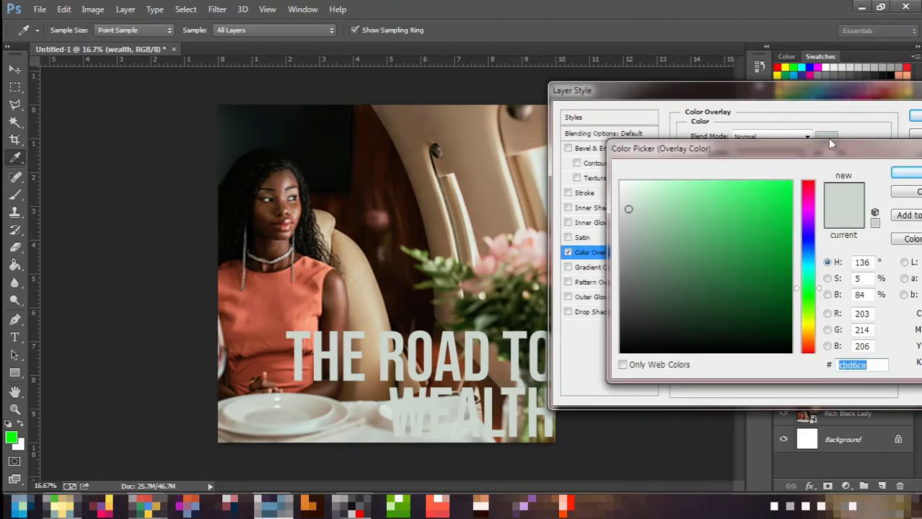
click(515, 310)
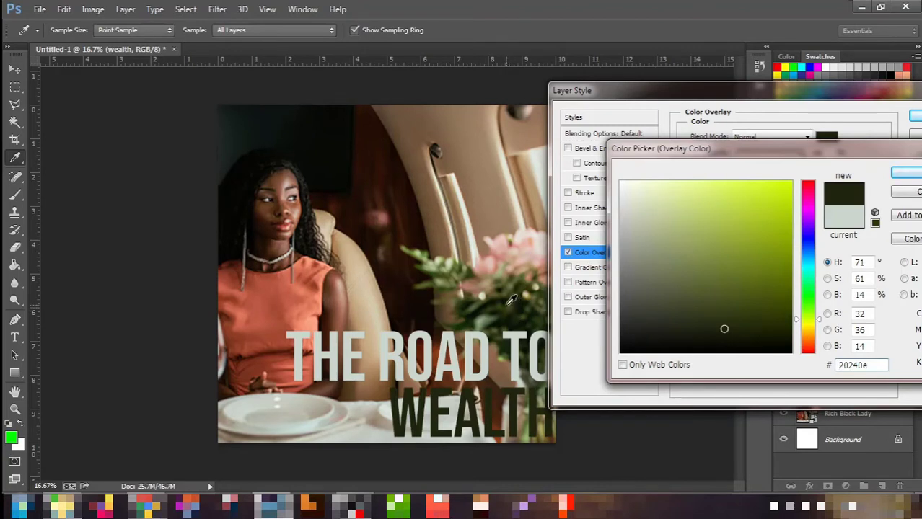
click(507, 304)
click(513, 304)
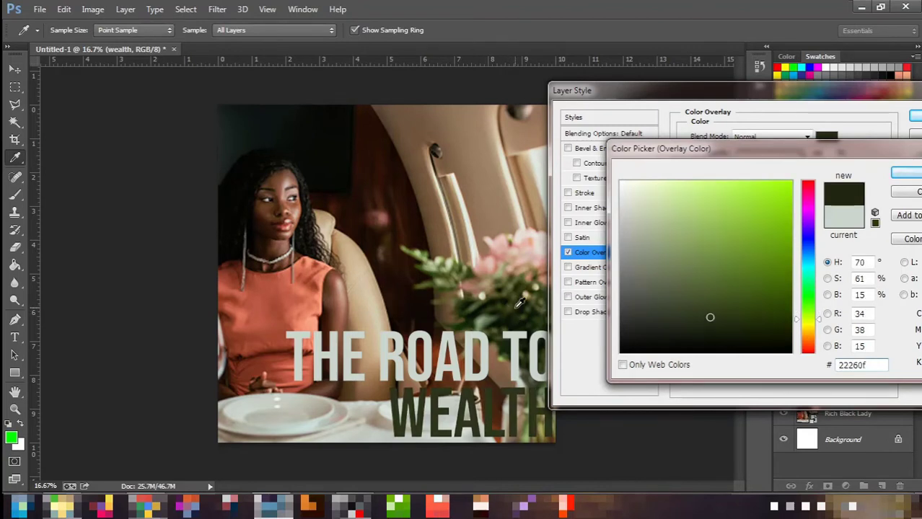
click(518, 312)
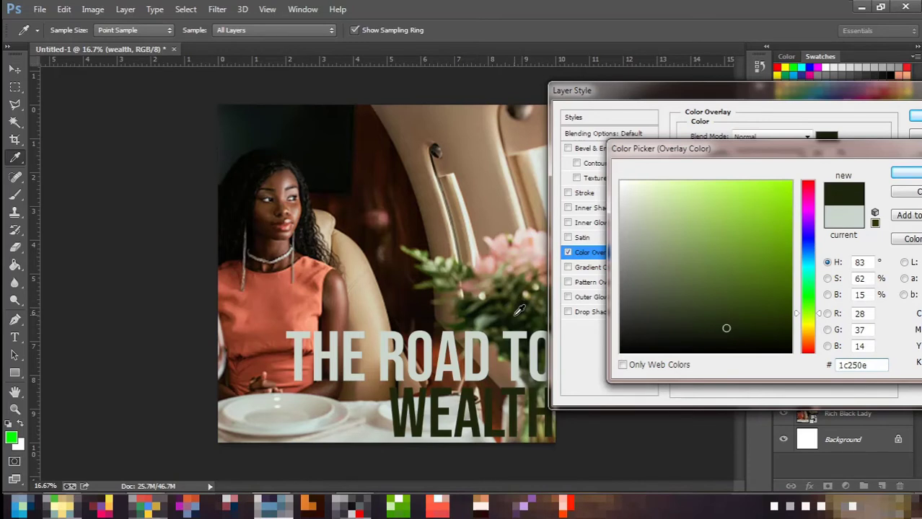
click(454, 277)
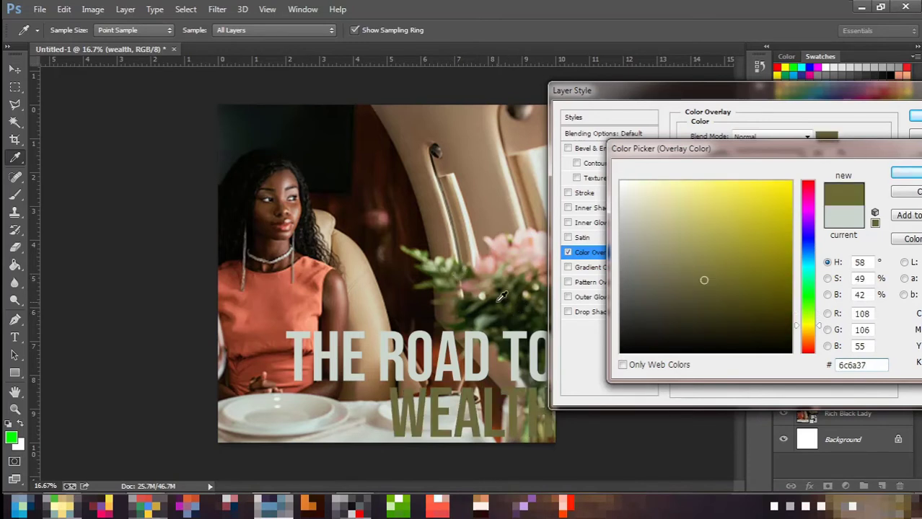
click(512, 316)
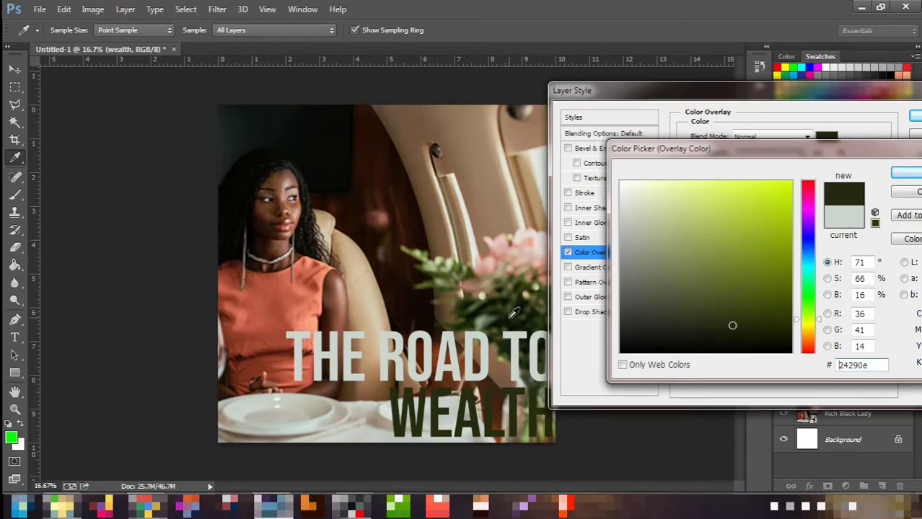
click(510, 318)
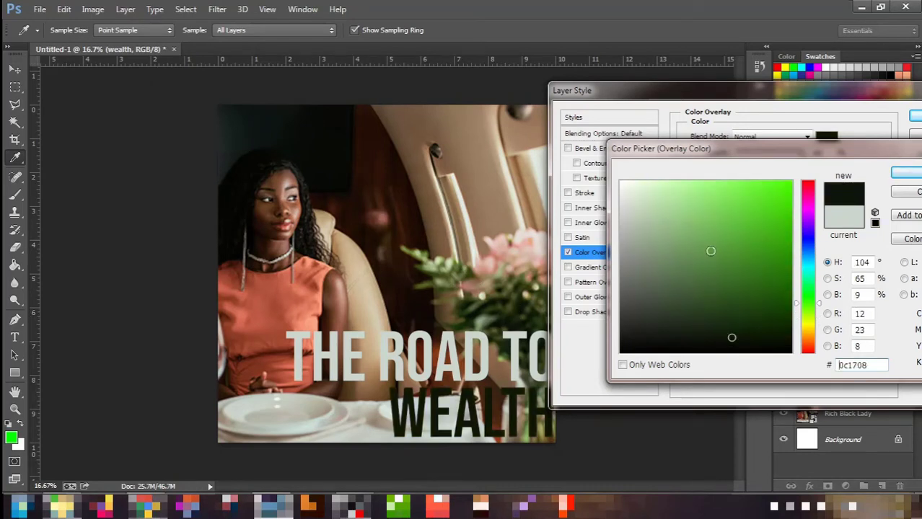
click(906, 174)
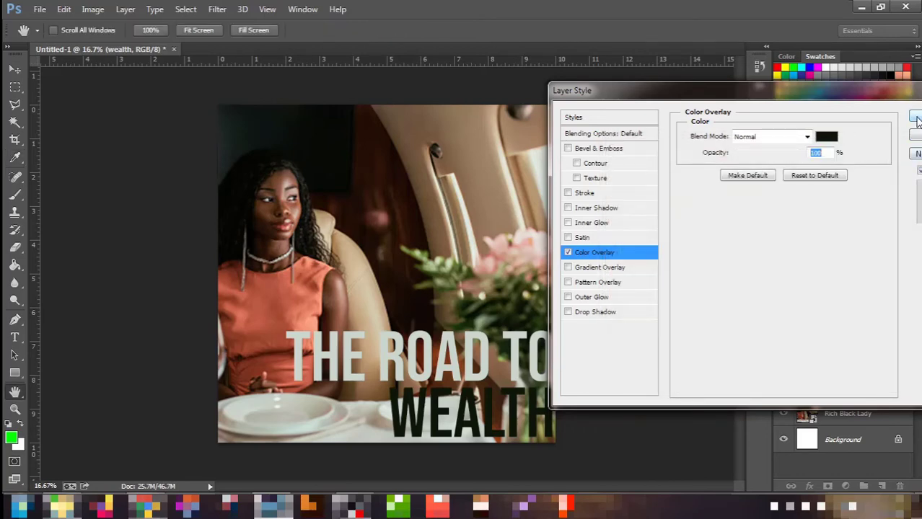
click(914, 118)
- Nudge WEALTH left and up, then add a 75% Multiply drop shadow (distance 4, size 4) to THE ROAD TO
drag(517, 429, 488, 422)
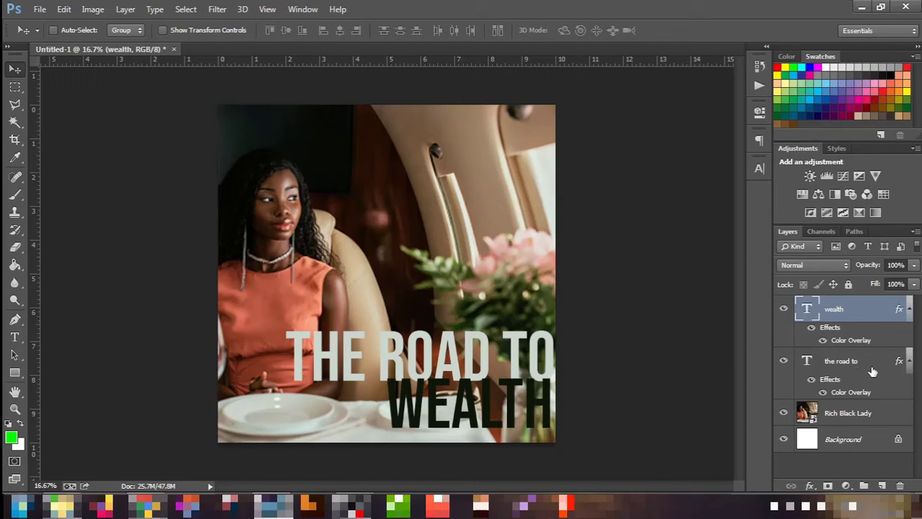
double_click(899, 366)
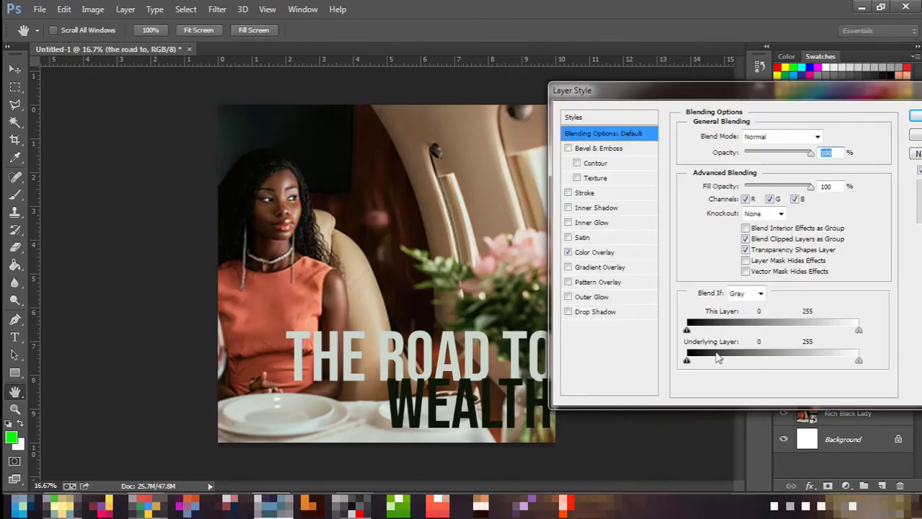
click(595, 314)
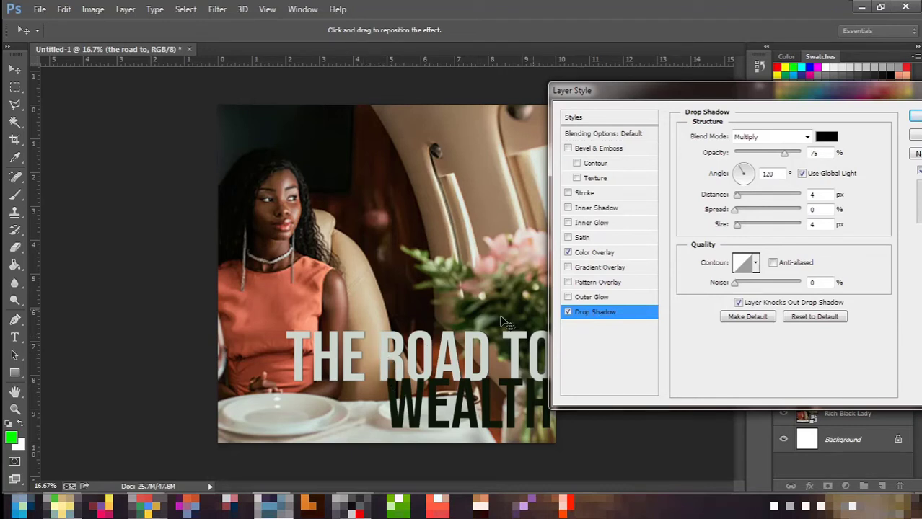
click(567, 313)
key(space)
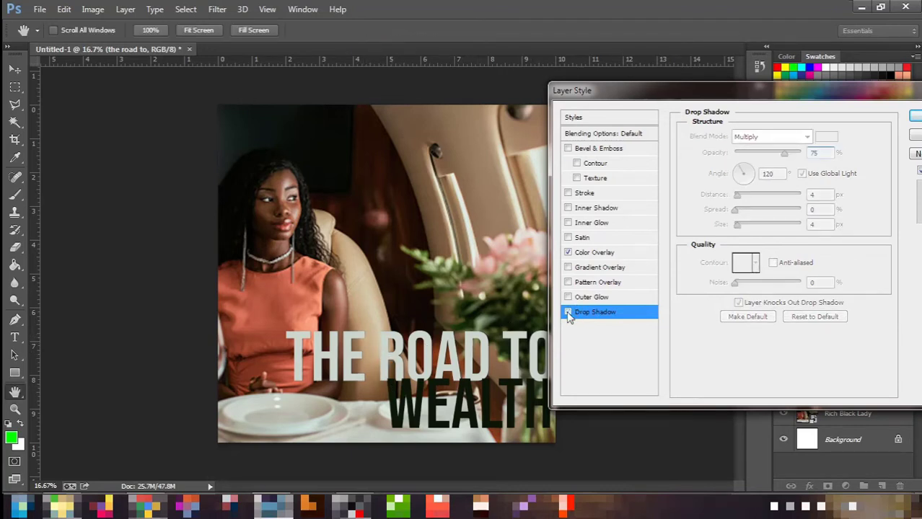
click(568, 315)
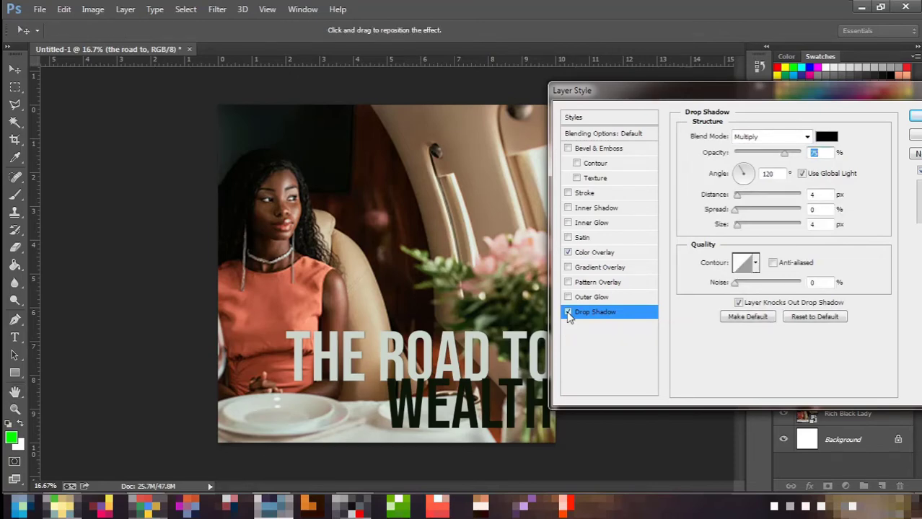
click(814, 153)
key(Return)
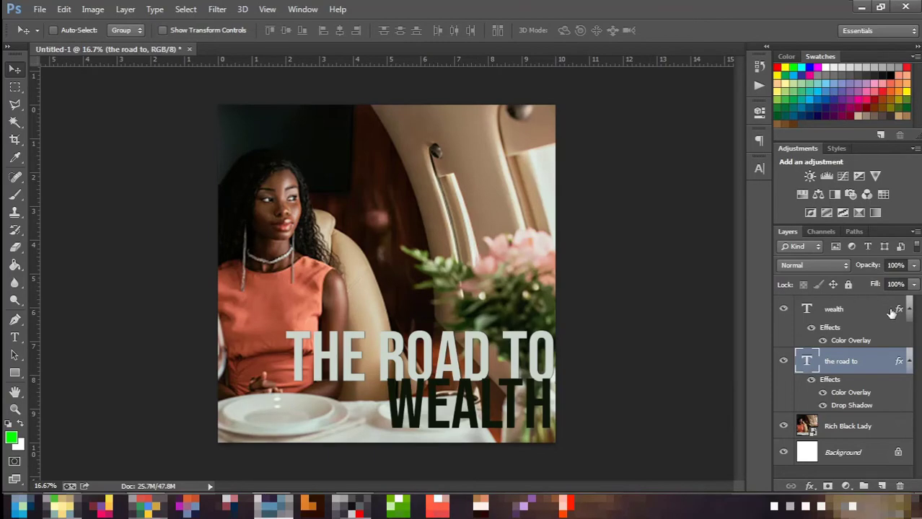
- Change WEALTH's Color Overlay to the rust tone c15c42 sampled from the woman's dress
click(871, 342)
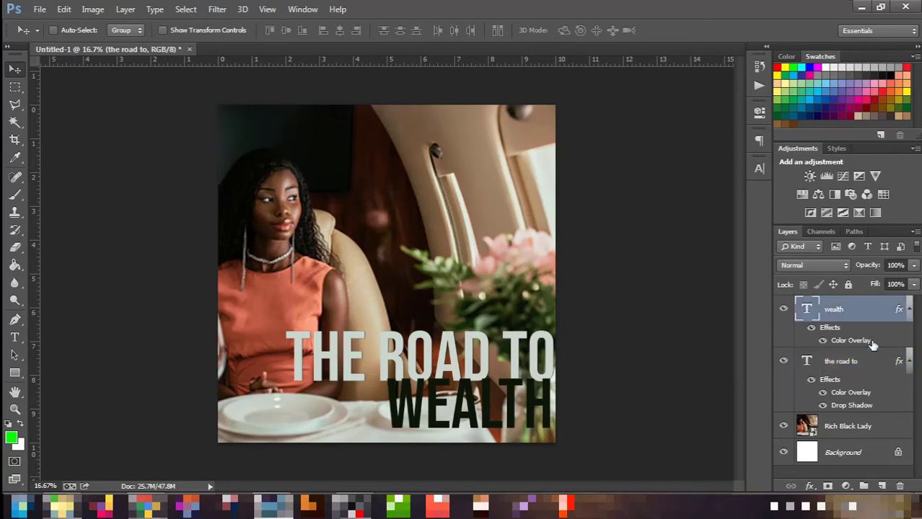
double_click(870, 342)
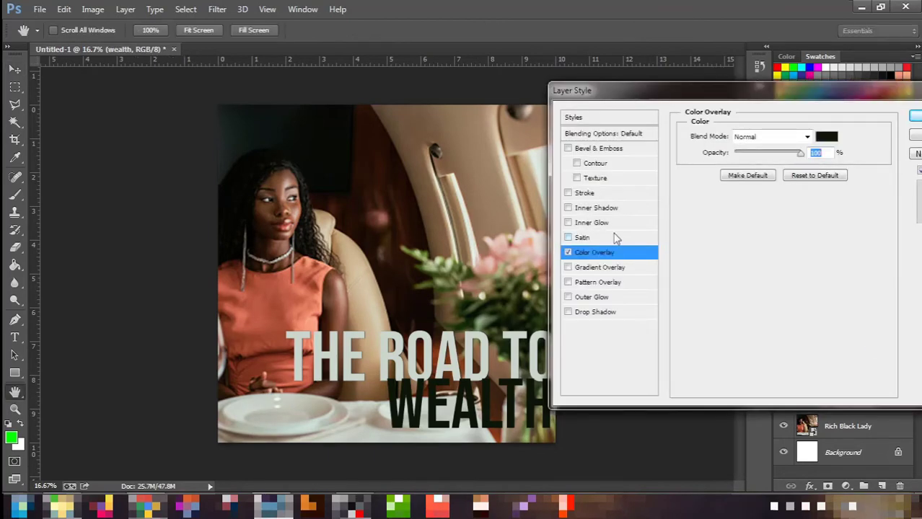
click(834, 137)
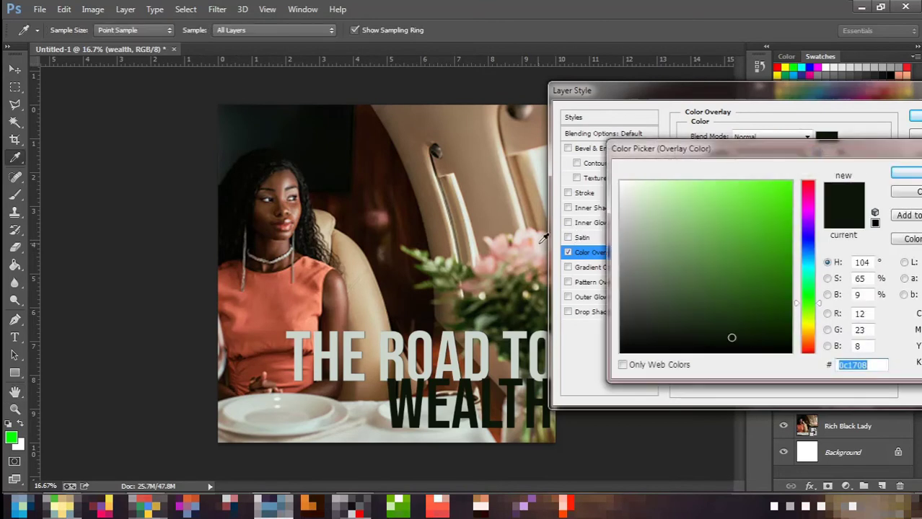
click(527, 244)
click(498, 249)
click(287, 291)
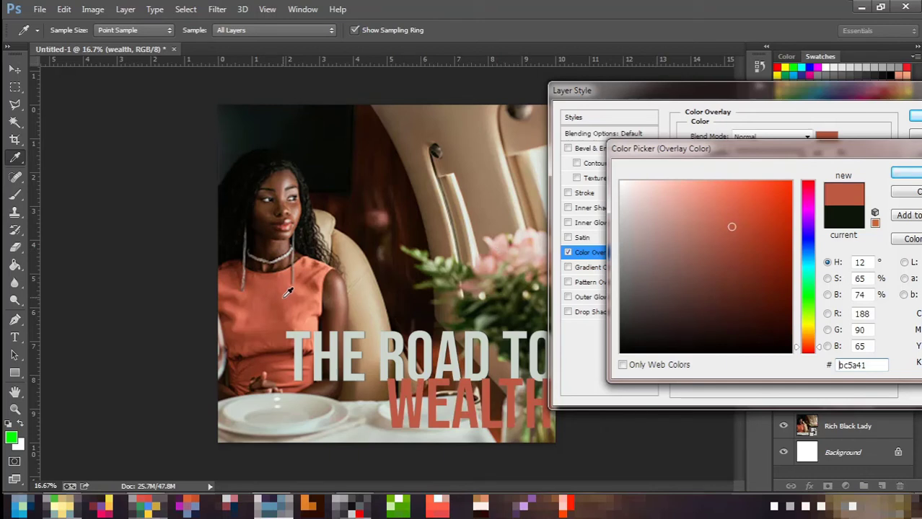
click(290, 300)
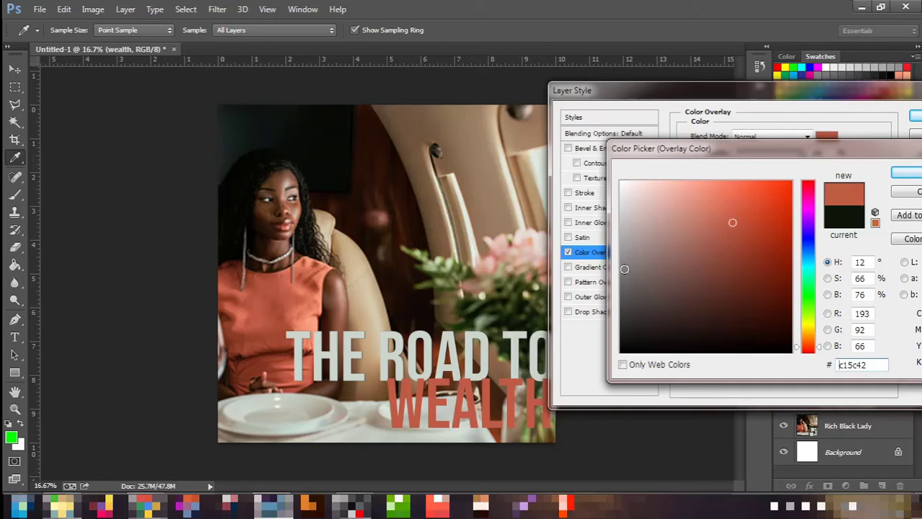
click(910, 174)
click(914, 115)
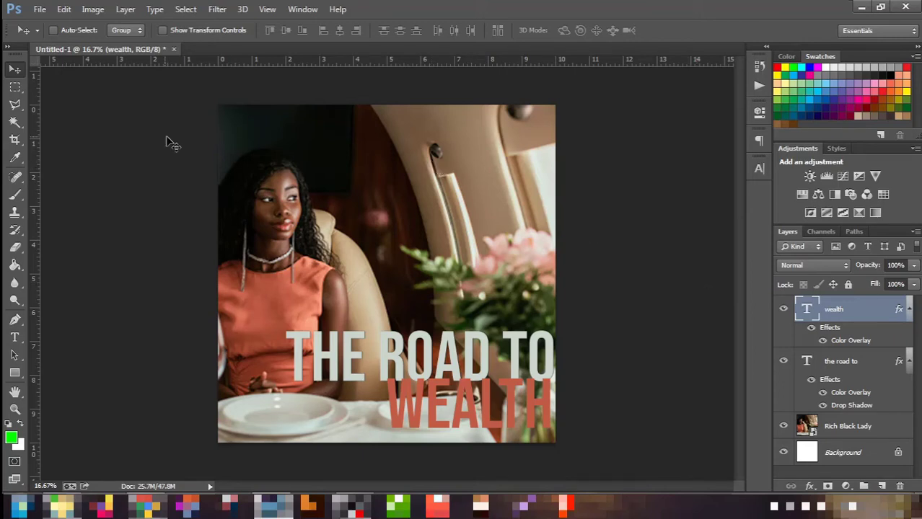
- Save the design as the Photoshop file 'The Road To Wealth.psd'
click(41, 10)
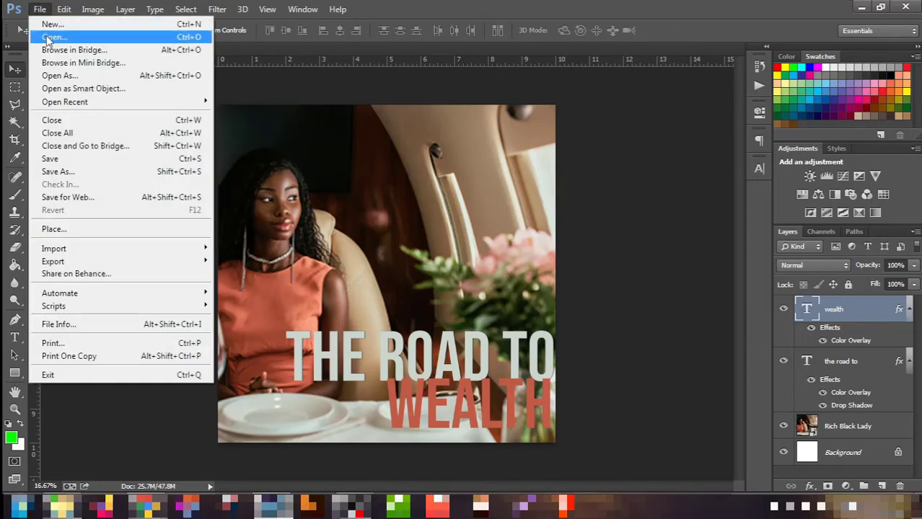
click(62, 172)
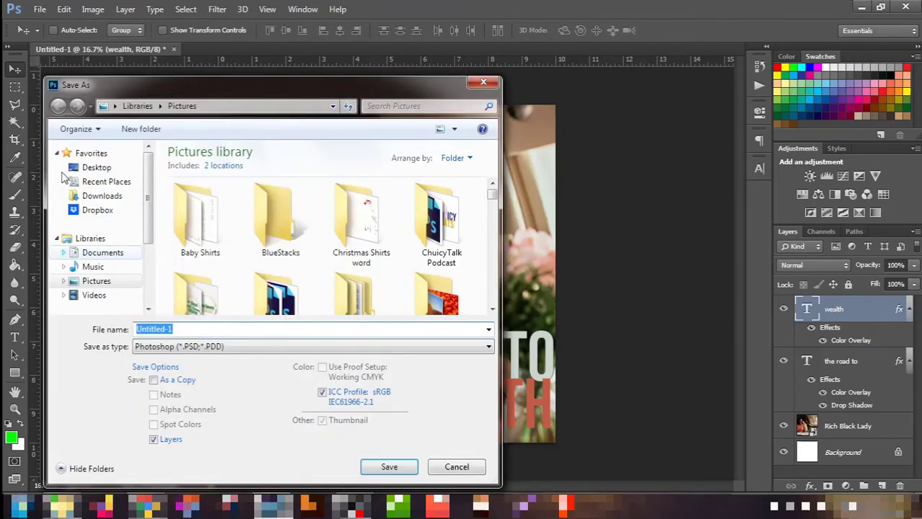
text(The)
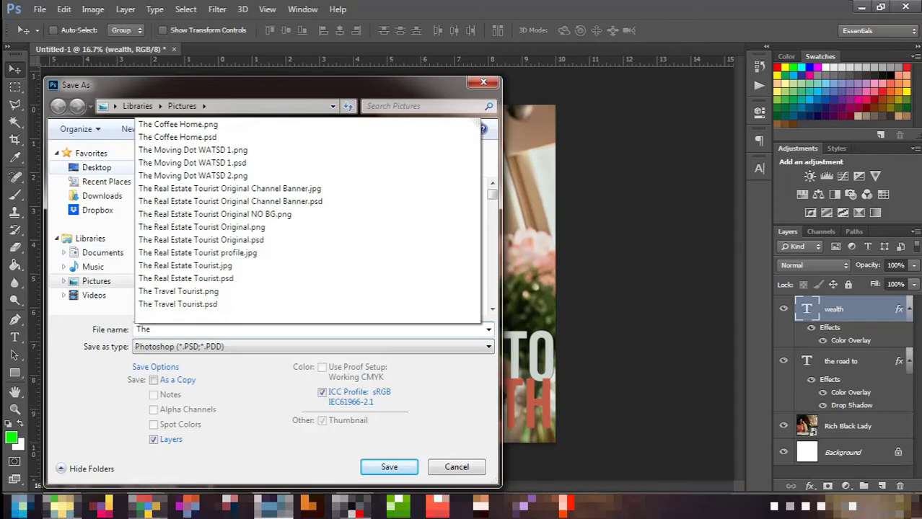
text( Road To Wealth)
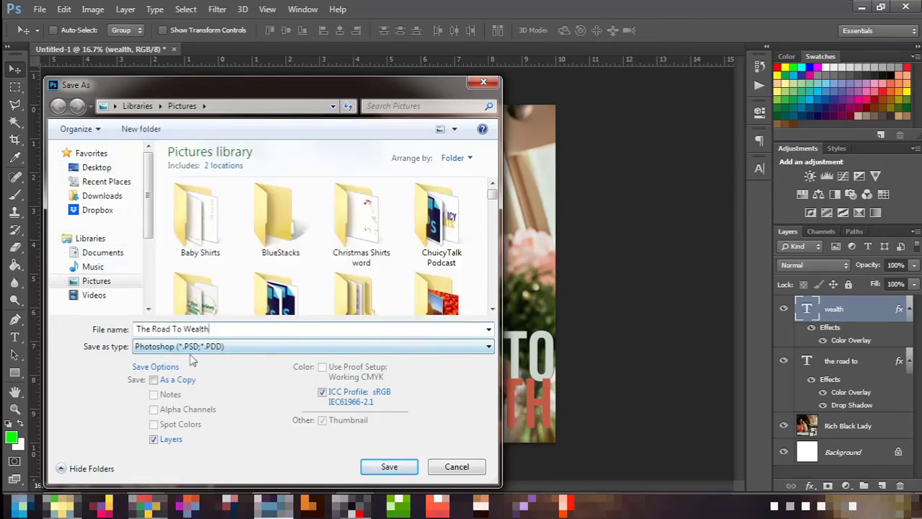
key(Return)
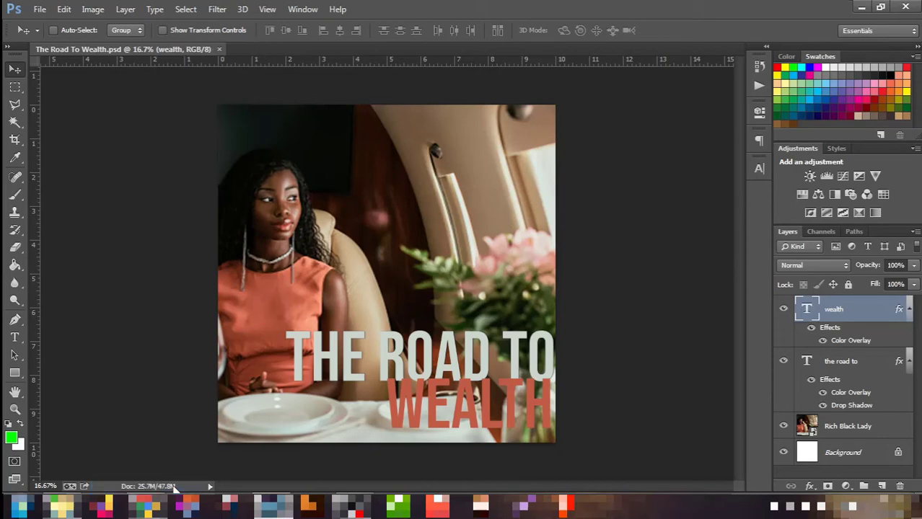
- Save a JPEG copy named The Road To Wealth at Maximum quality 12
click(39, 9)
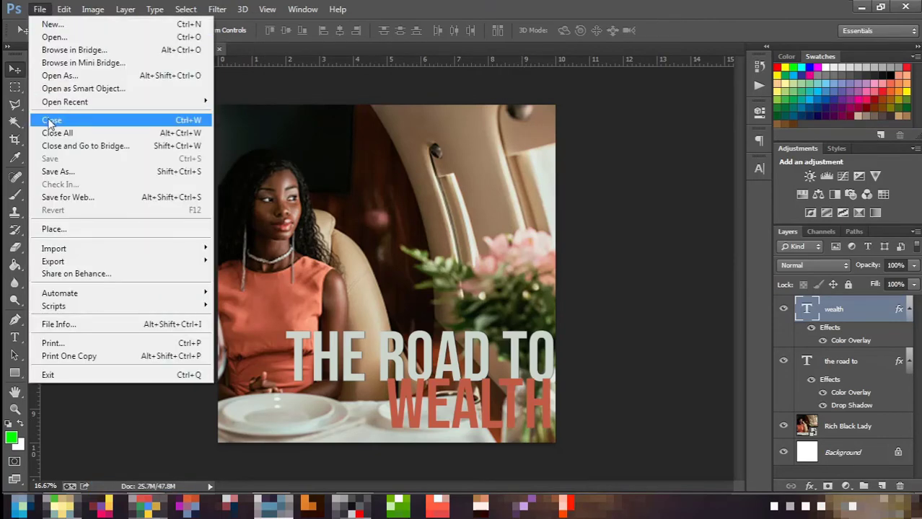
click(52, 173)
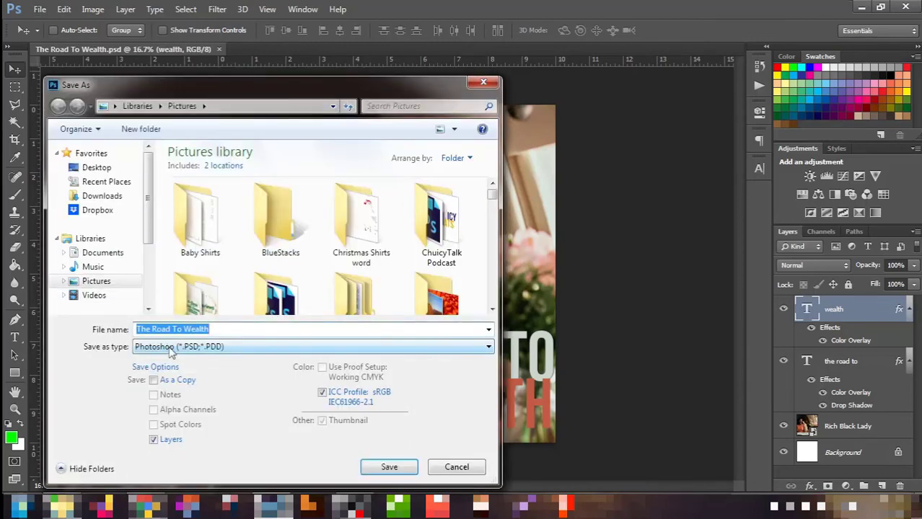
click(171, 348)
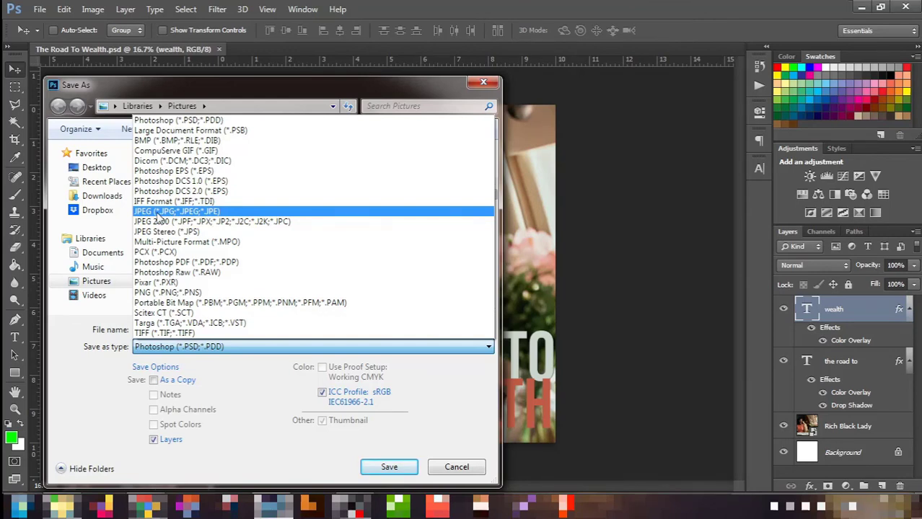
click(155, 212)
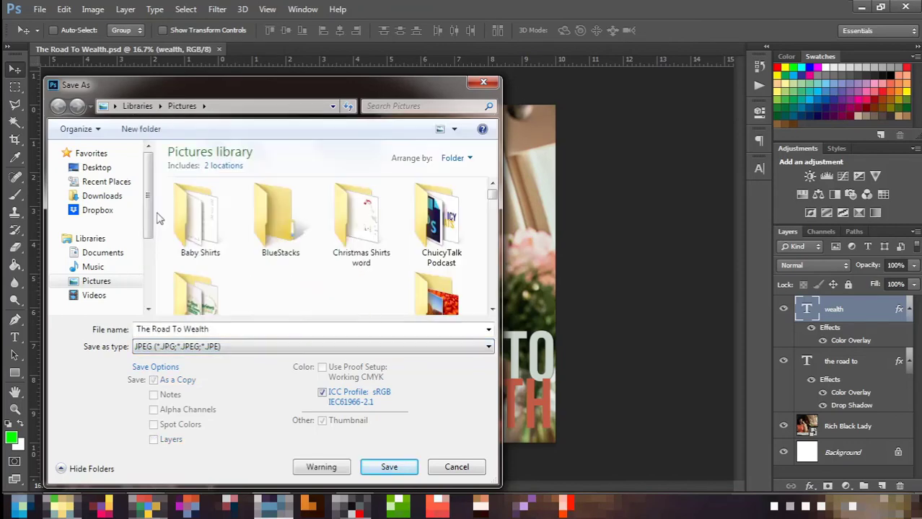
click(388, 467)
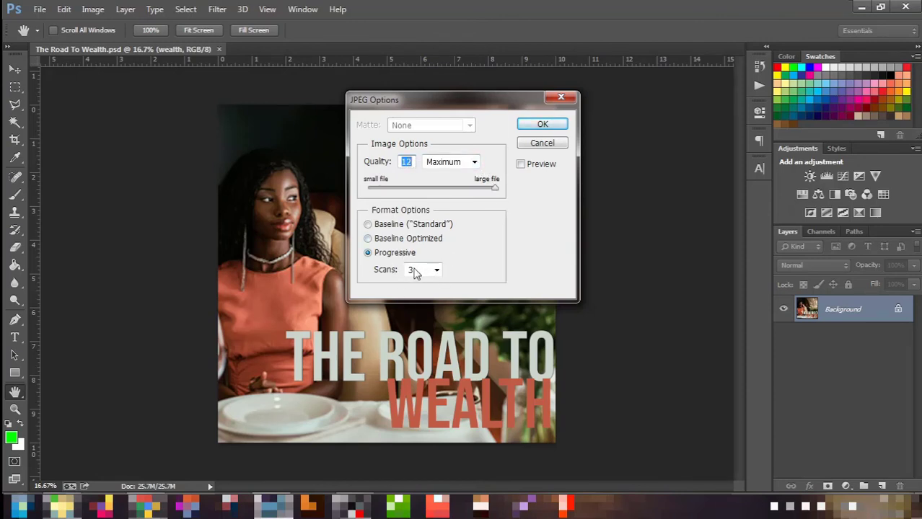
click(542, 126)
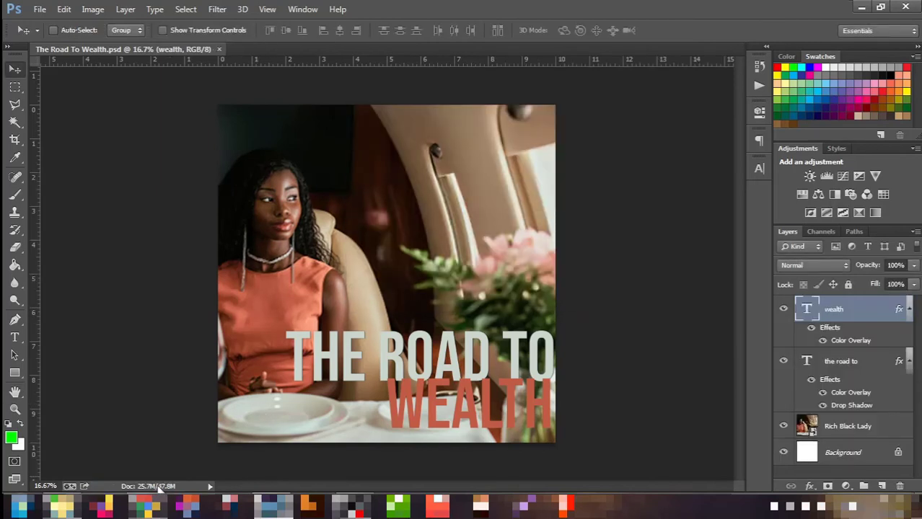
- Find The Road To Wealth JPEG in the Pictures library and open it in Windows Photo Viewer
click(62, 506)
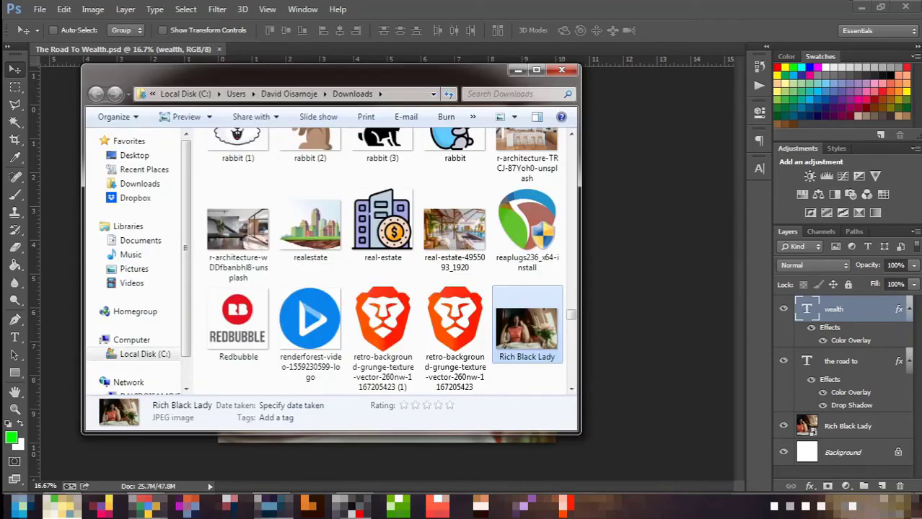
click(134, 268)
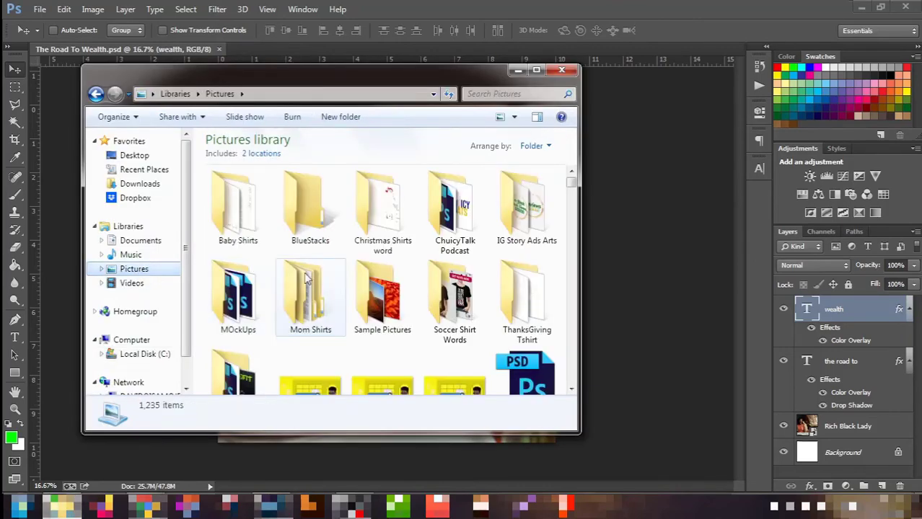
click(306, 280)
text(the road)
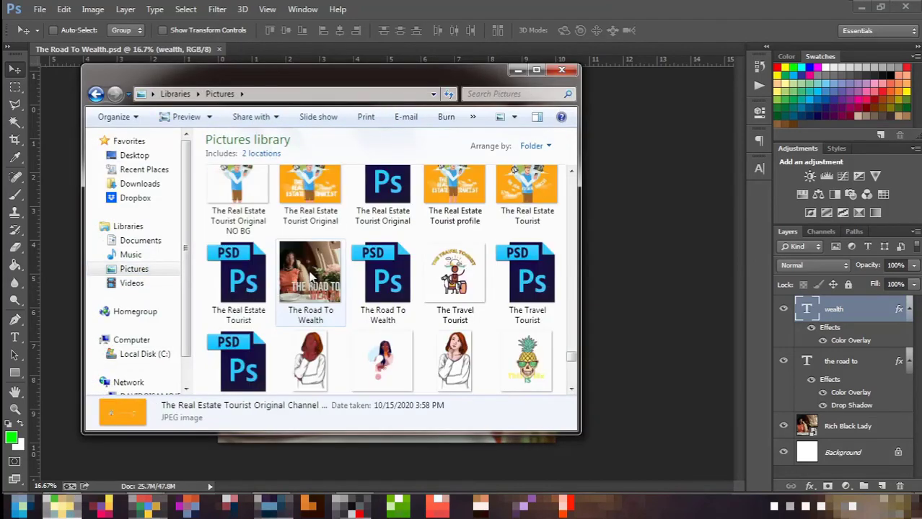
double_click(311, 272)
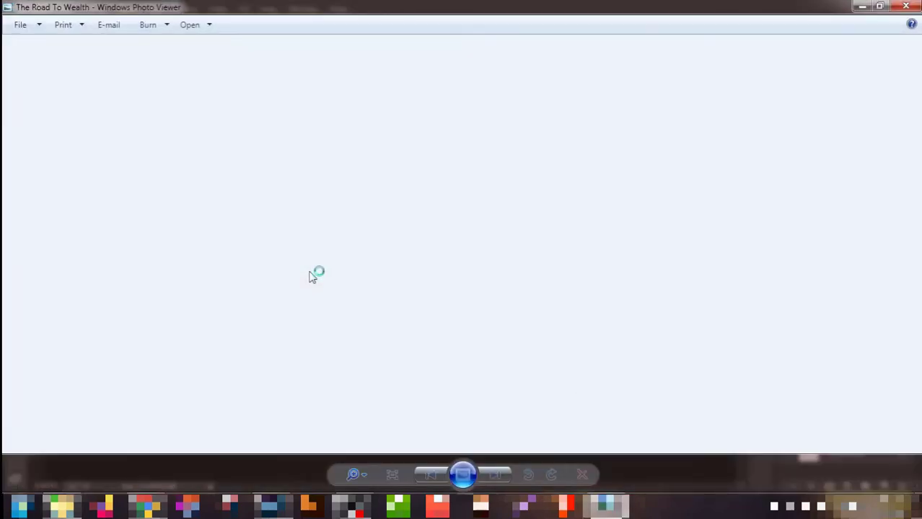